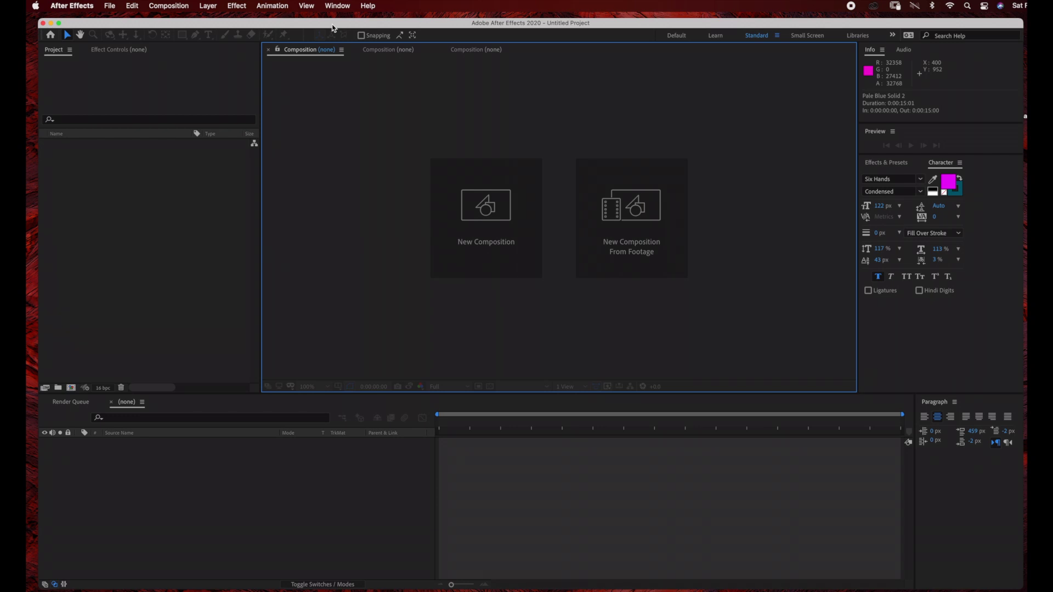
Create a new HDTV 1080 25 composition named digitalmountains with a 0:00:15:00 duration
click(477, 220)
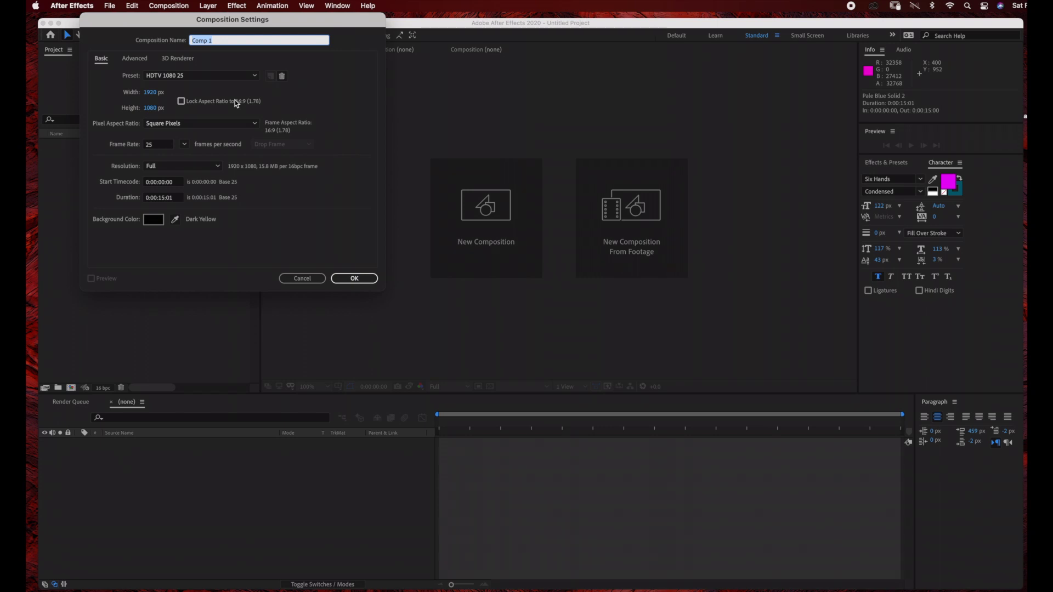
text(digitalmountains)
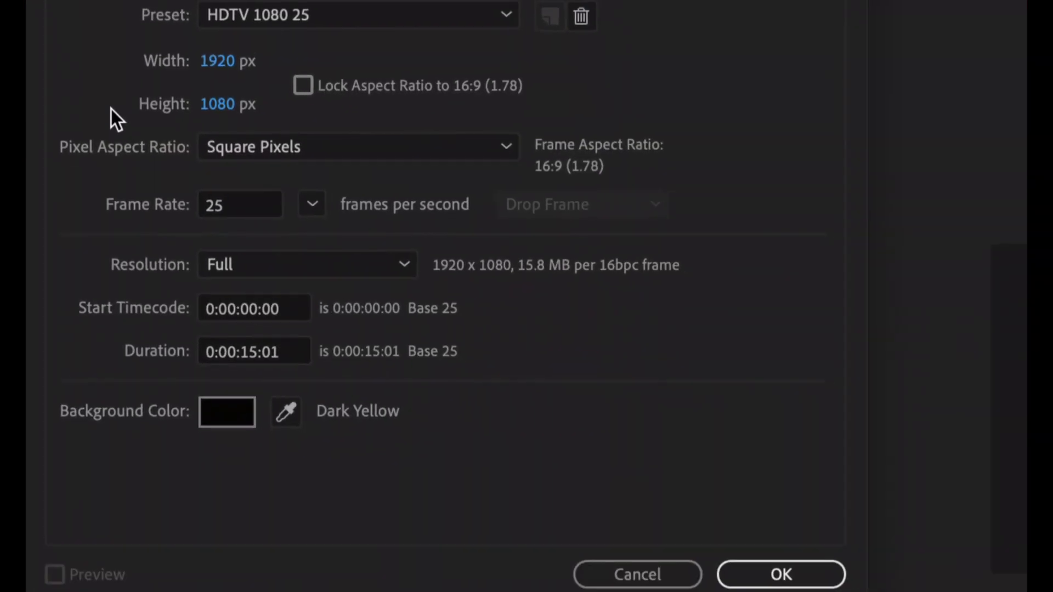
click(285, 354)
key(BackSpace)
text(0)
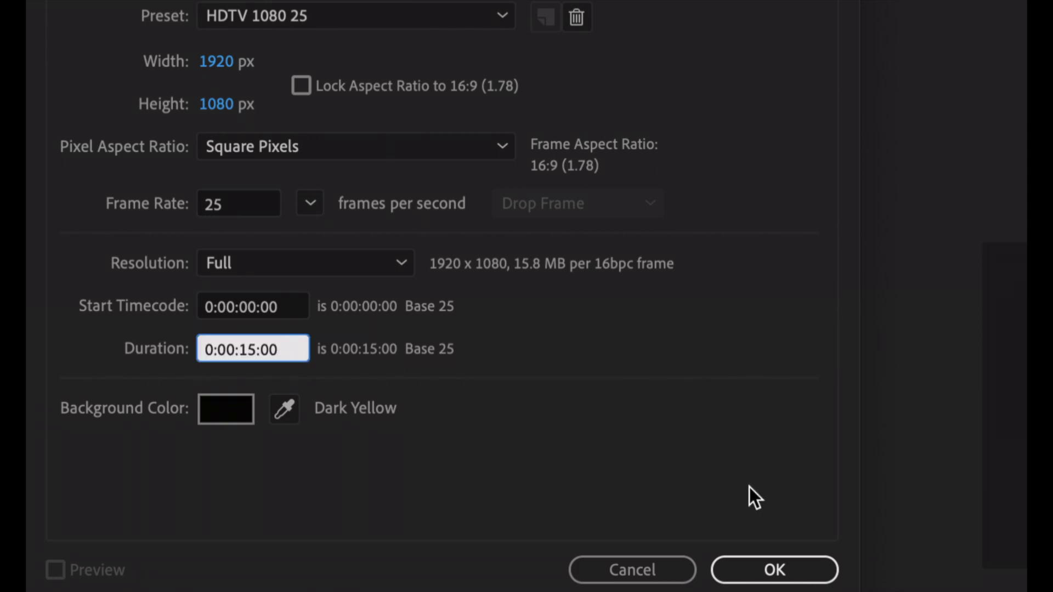
click(695, 472)
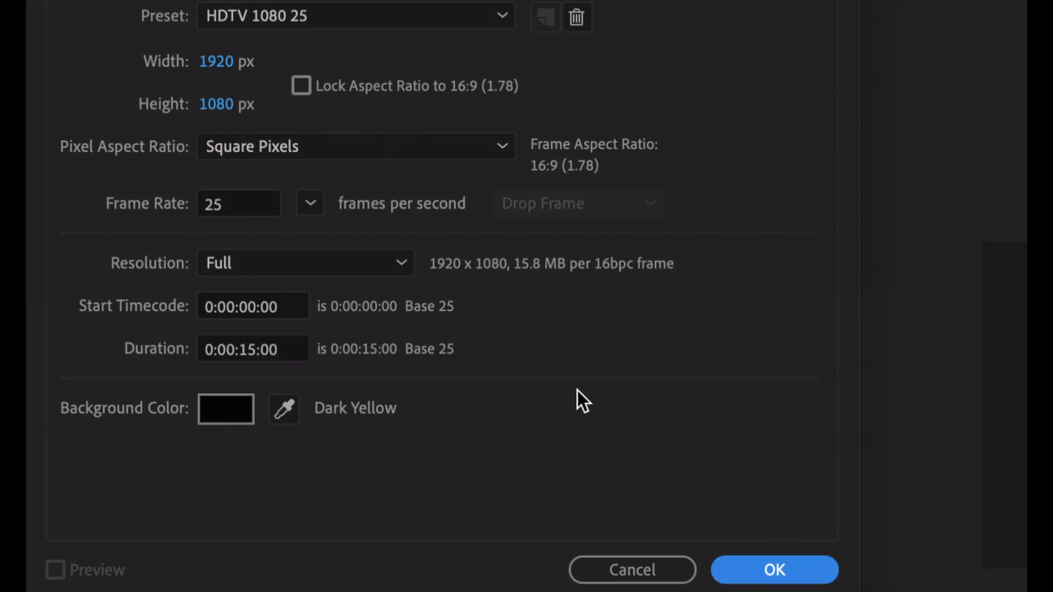
key(Return)
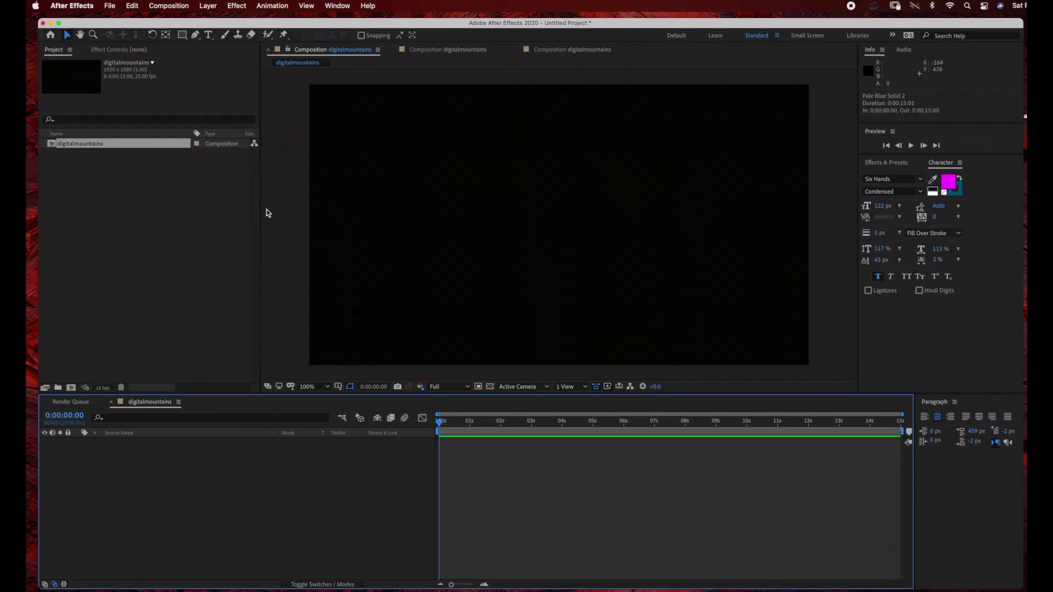
click(208, 5)
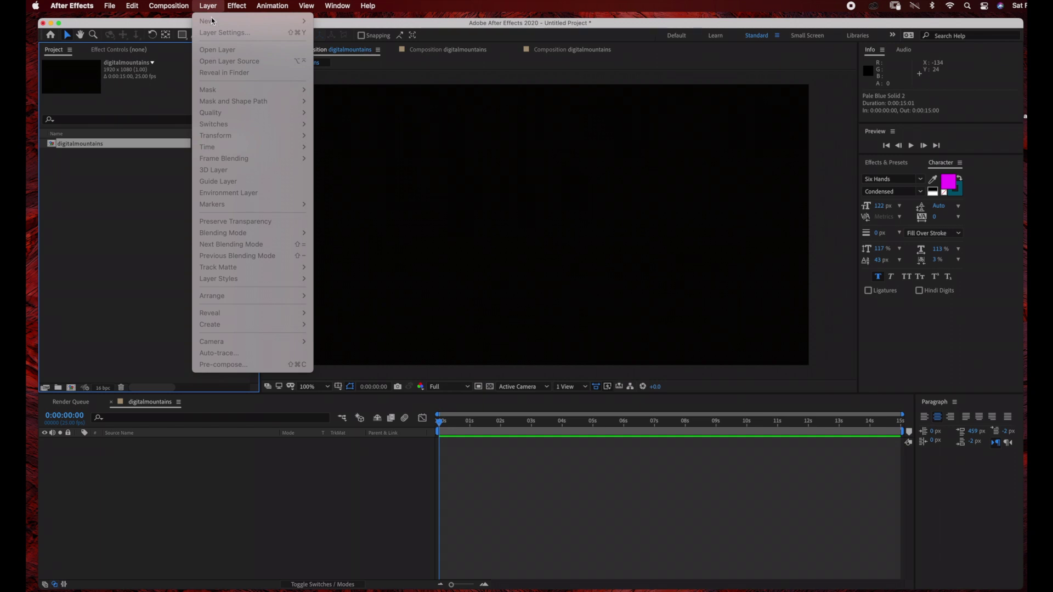
Add a full-frame black solid layer named bg
click(250, 283)
click(245, 478)
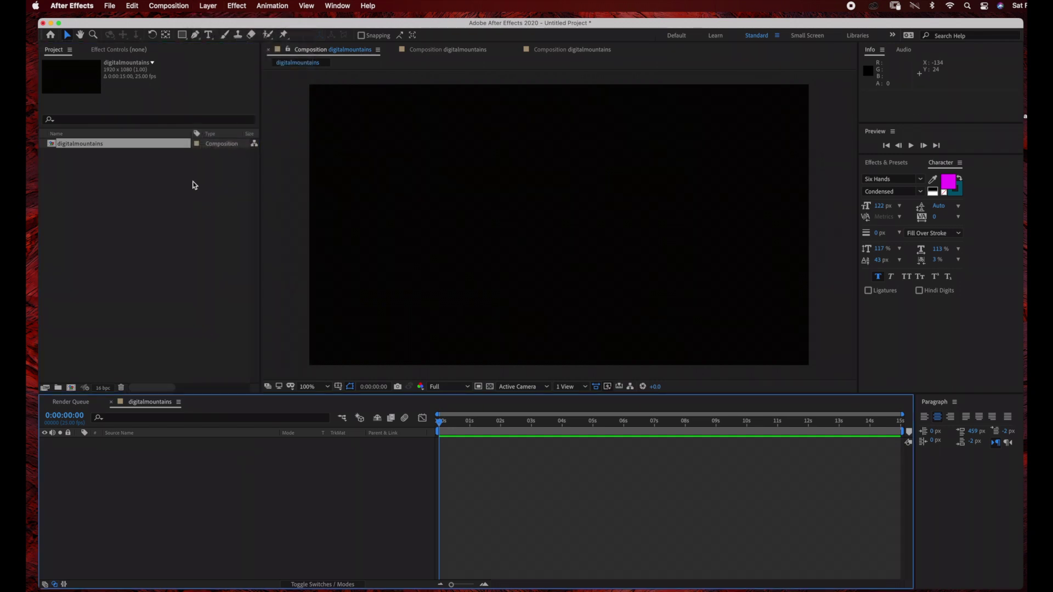
click(213, 5)
mouse_move(230, 24)
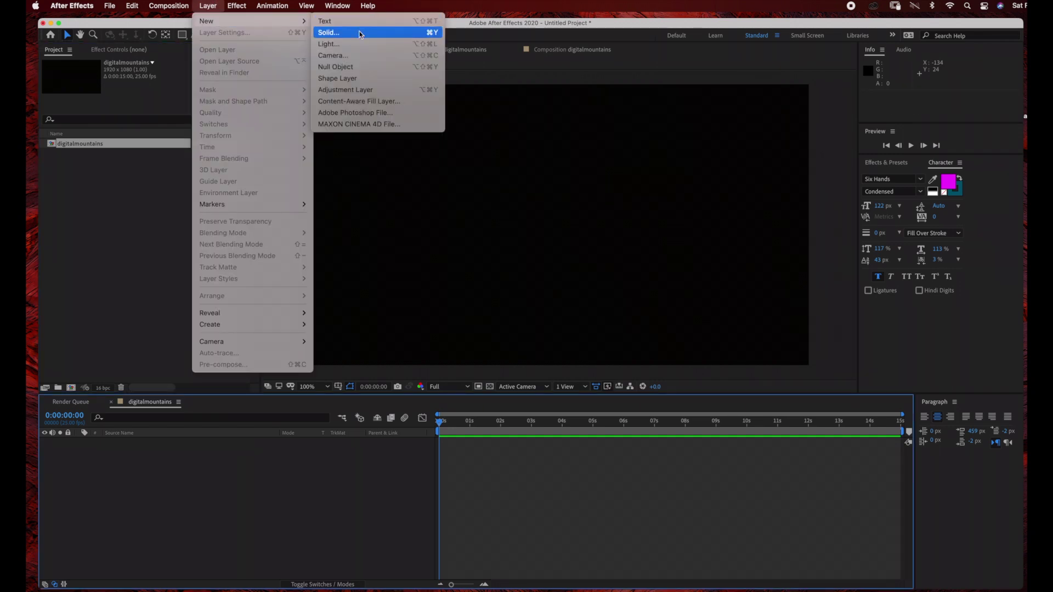
click(360, 34)
text(bg)
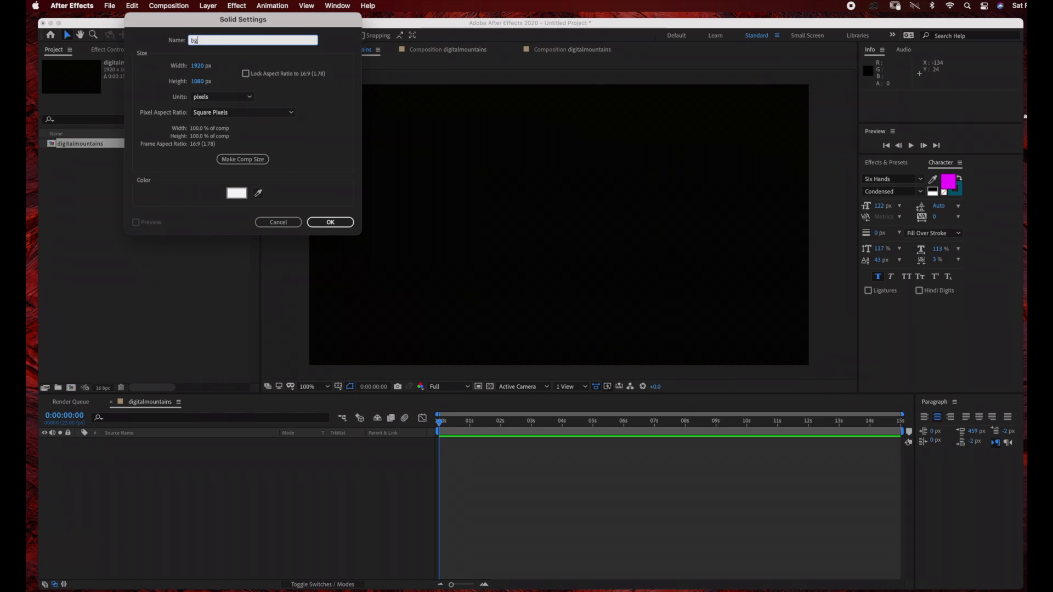
click(237, 195)
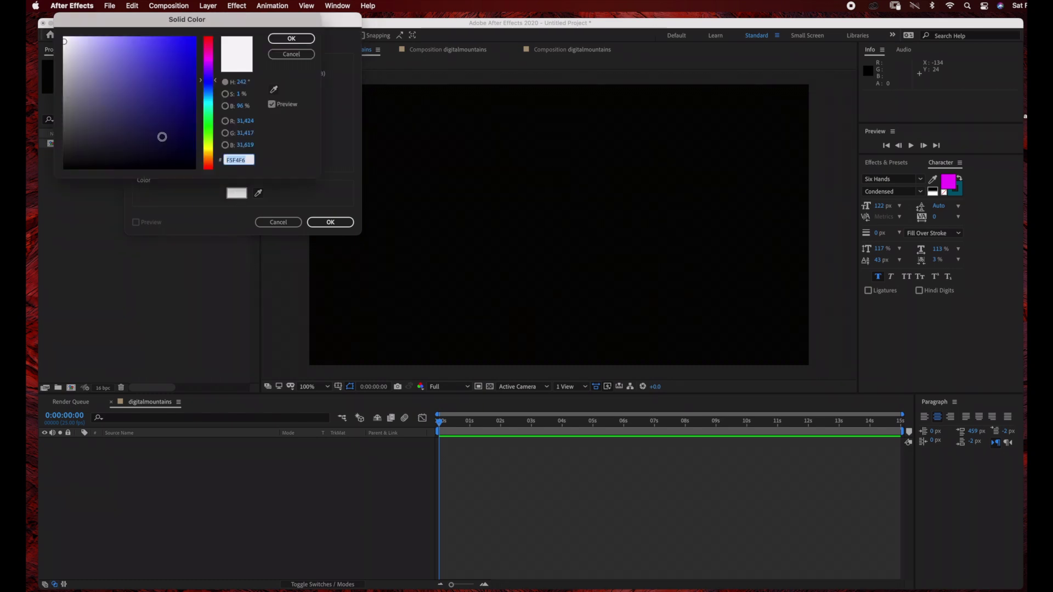
click(185, 165)
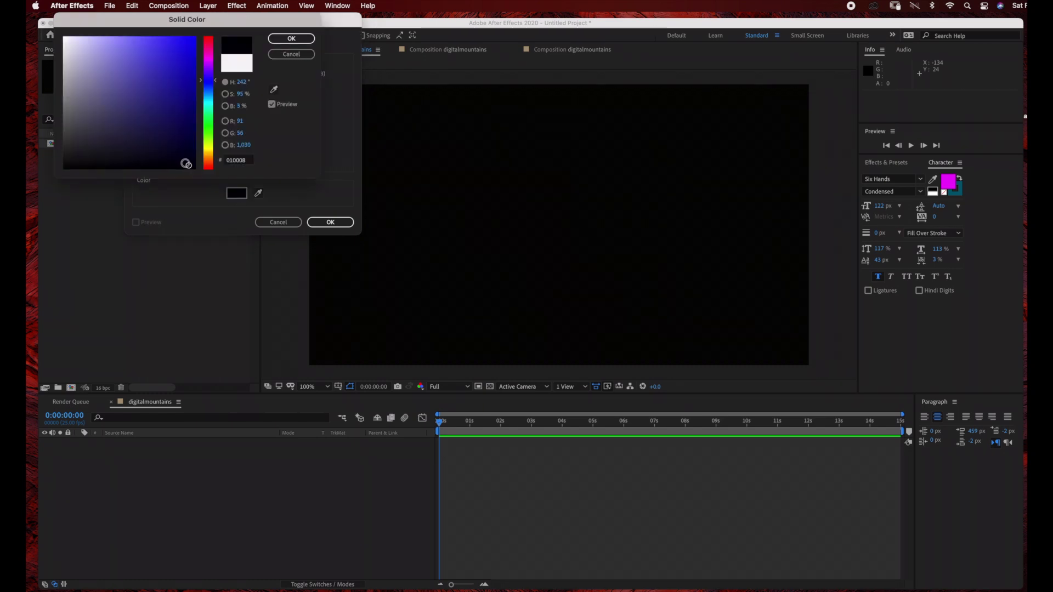
click(292, 38)
click(330, 222)
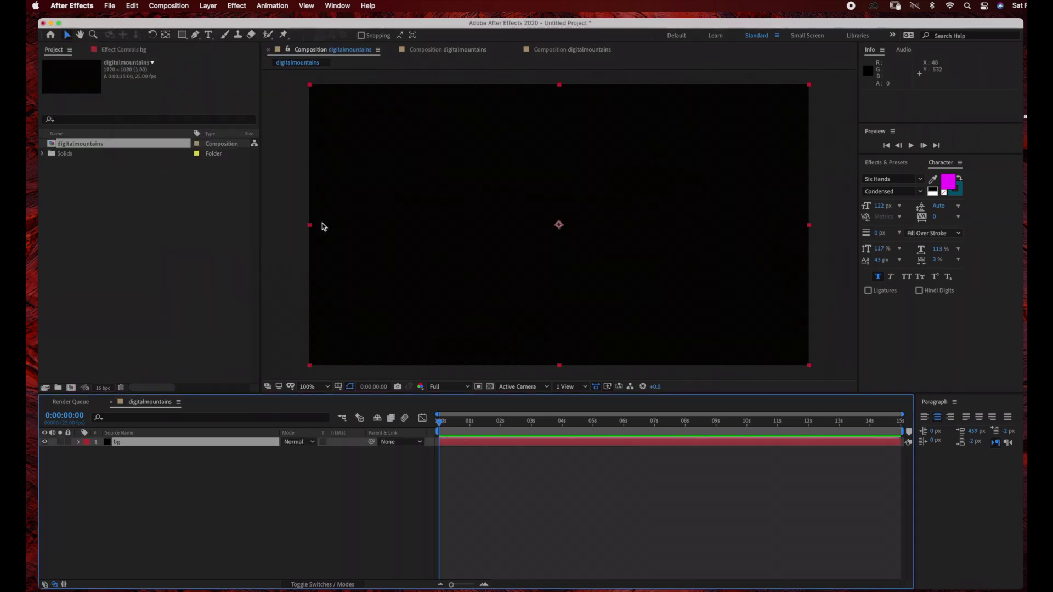
Add a bright blue (#0218F7) solid layer named stars above bg
click(208, 6)
mouse_move(208, 17)
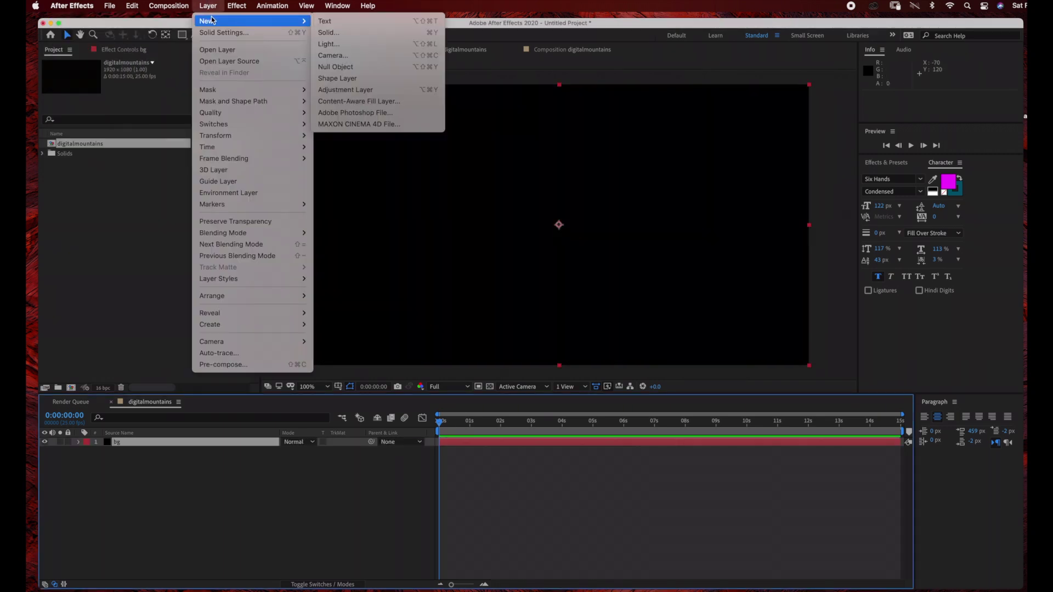
click(360, 34)
text(stars)
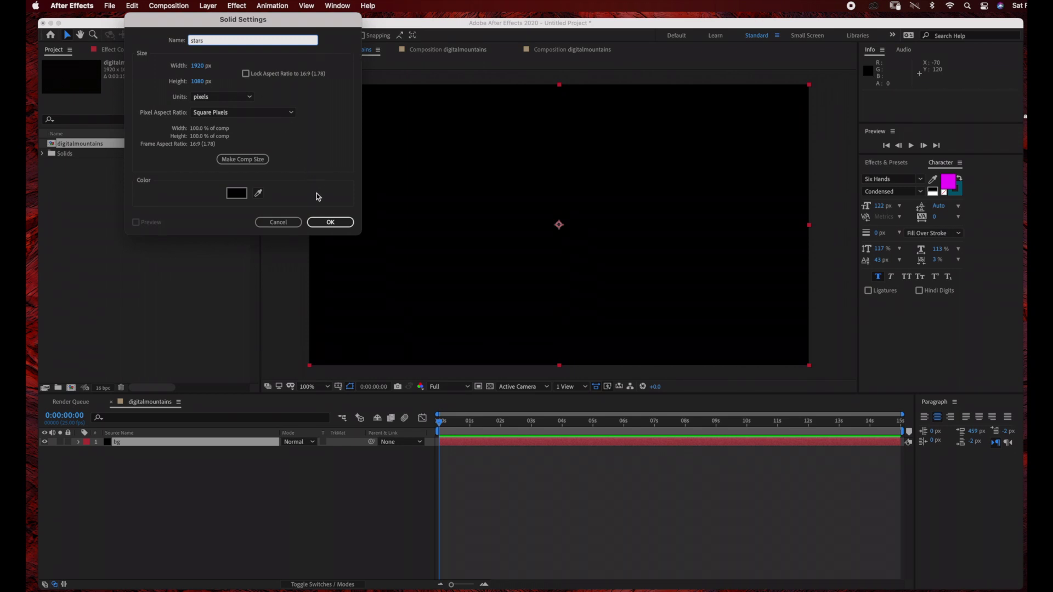
click(236, 193)
click(209, 89)
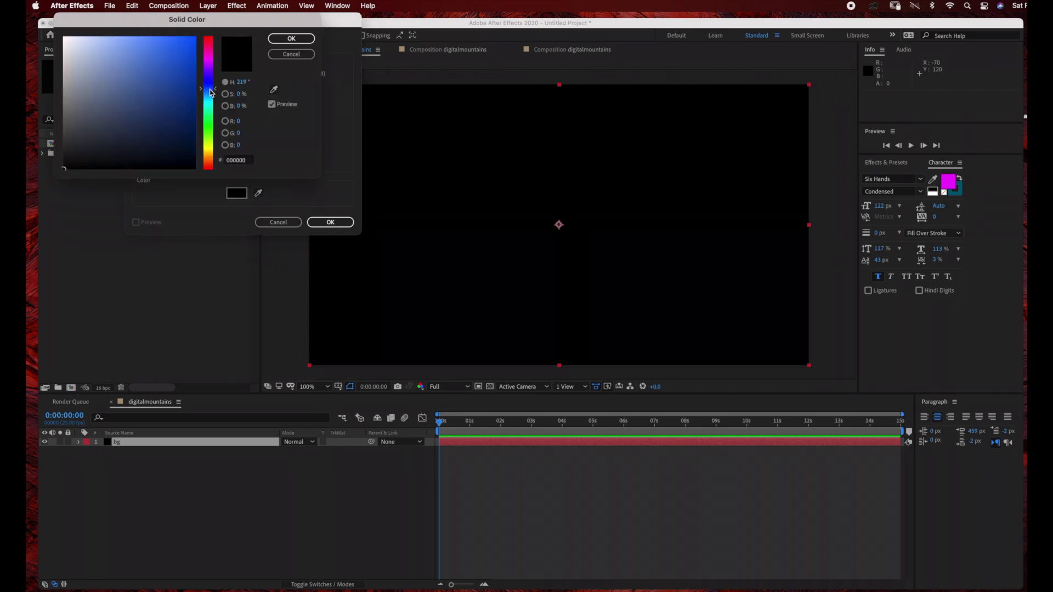
drag(207, 96, 208, 83)
click(194, 41)
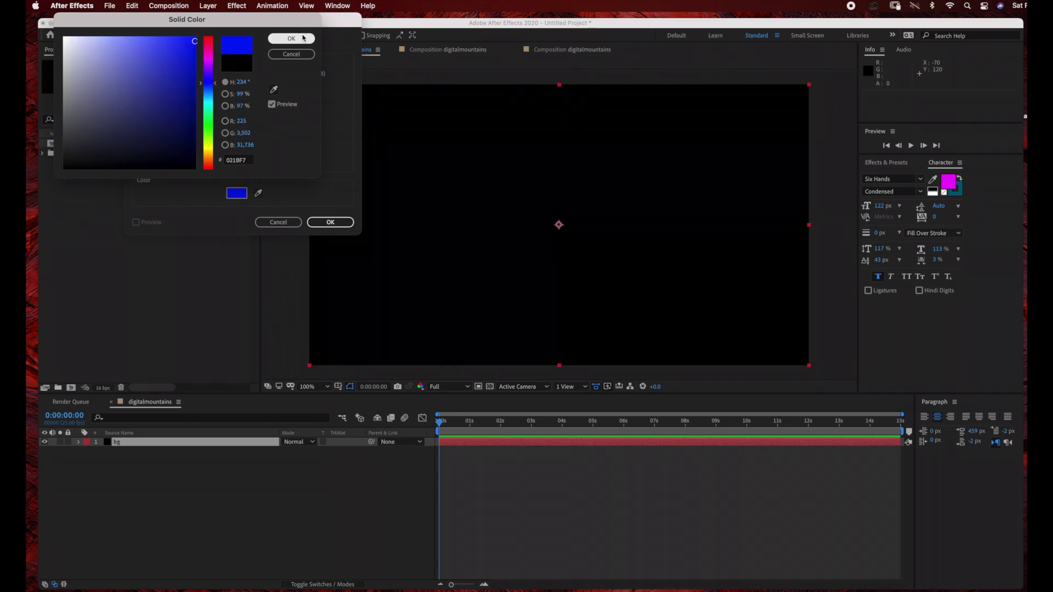
click(291, 38)
click(329, 222)
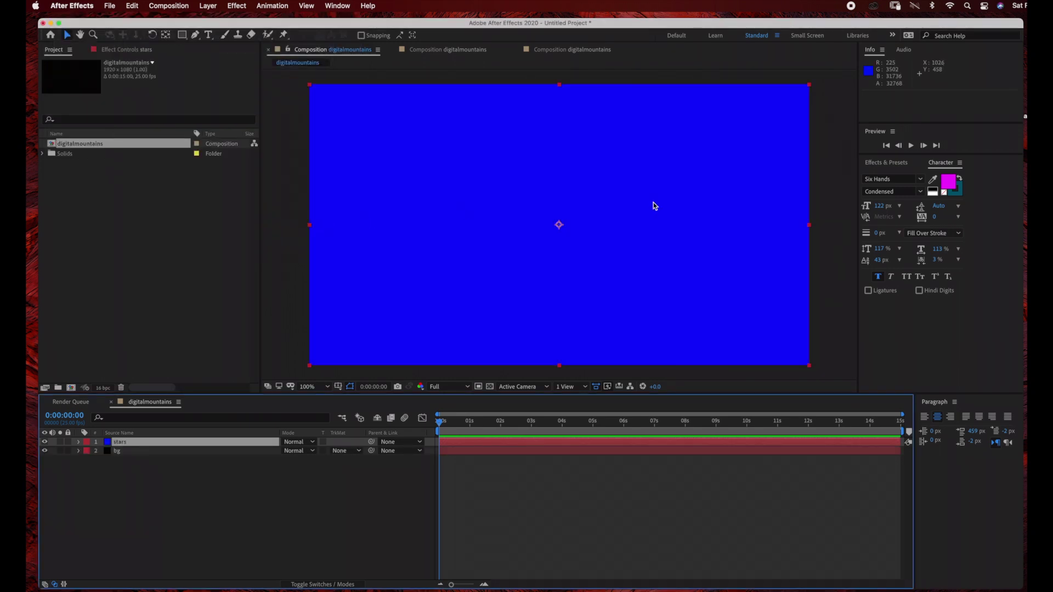
Search the effects list for CC Ball Action and apply it to the stars layer
click(902, 164)
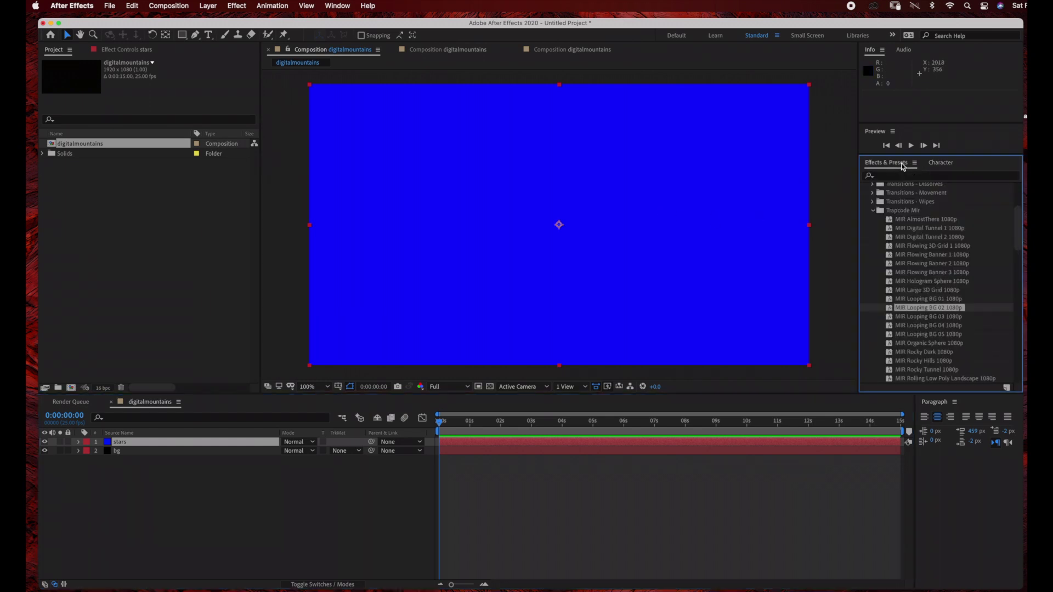
scroll(902, 193, up, 5)
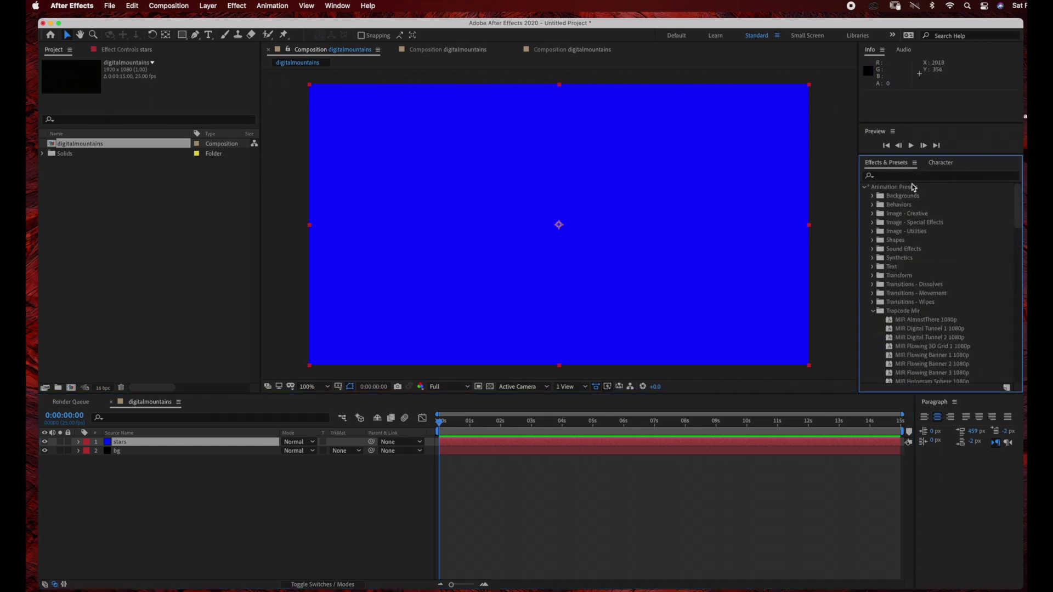
click(337, 6)
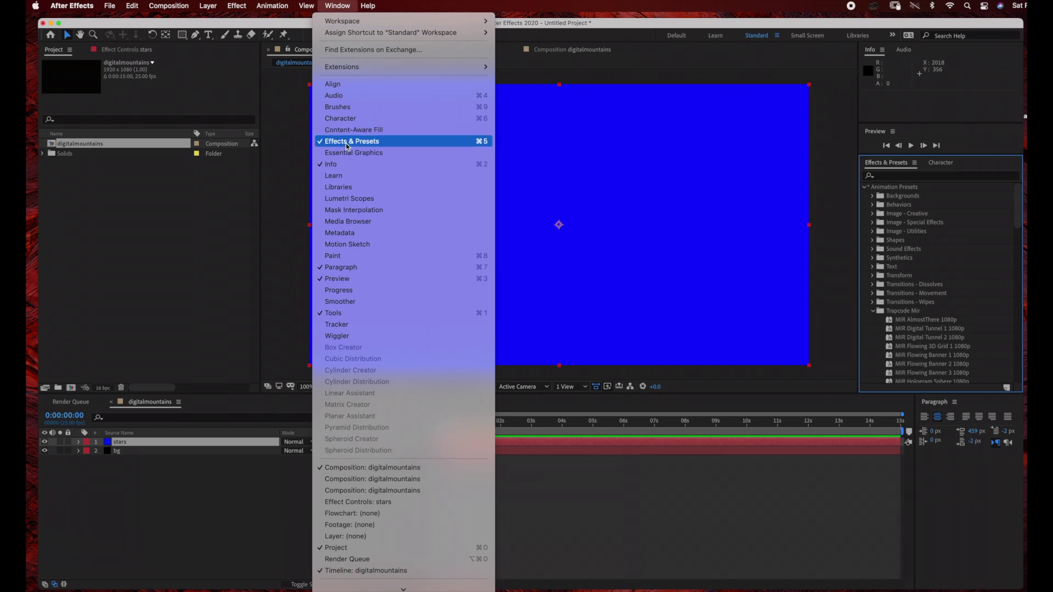
click(335, 6)
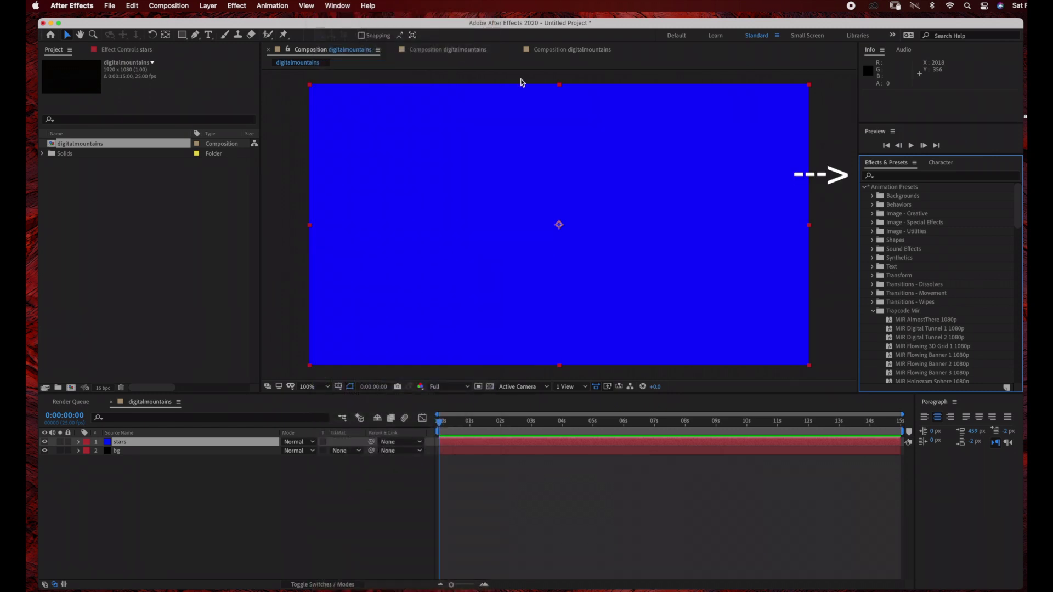
click(862, 173)
text(cc)
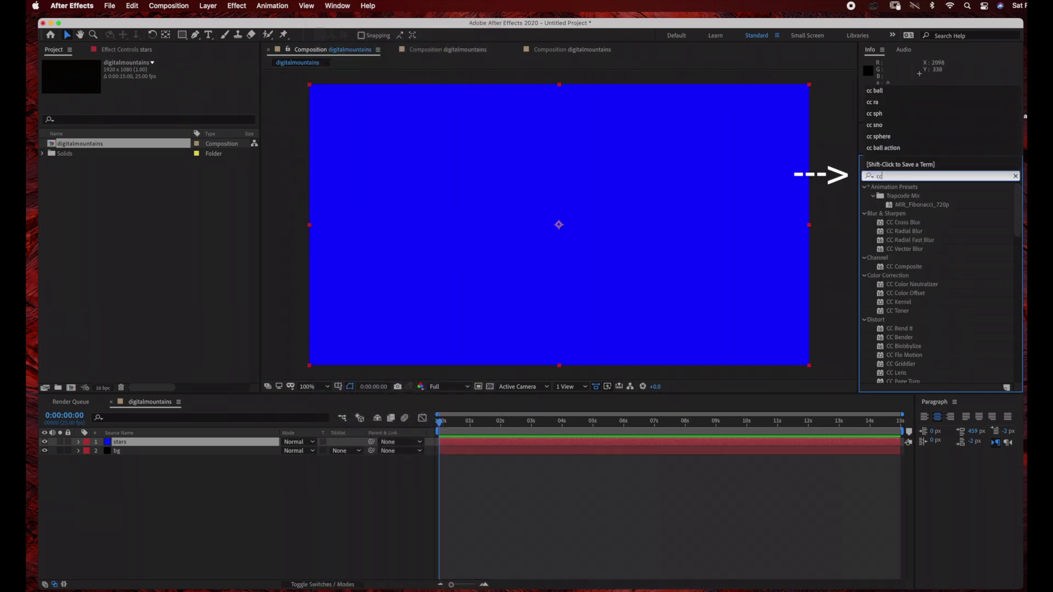
text( ba)
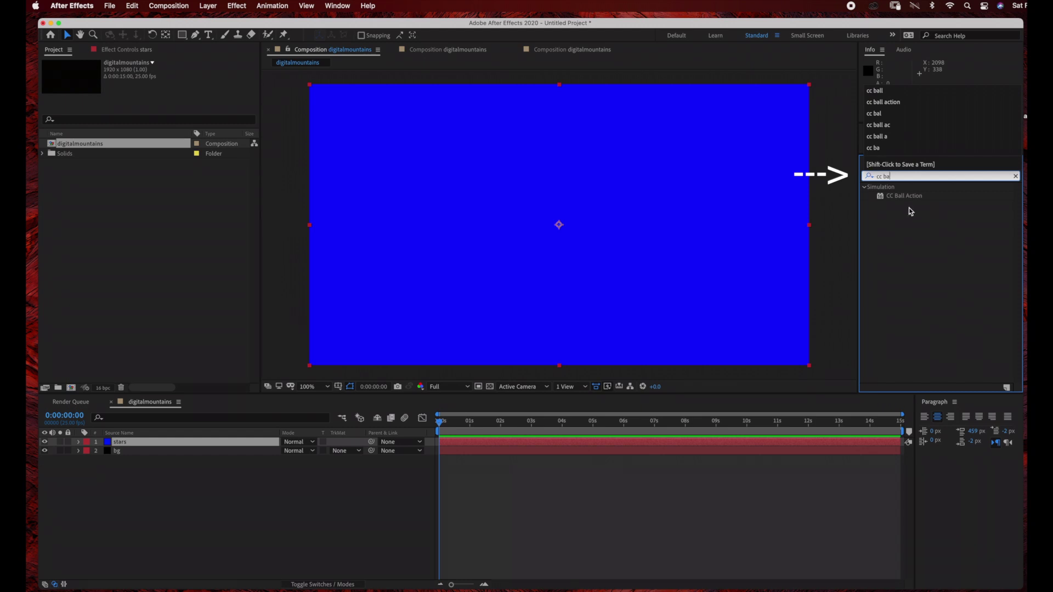
drag(905, 196, 207, 446)
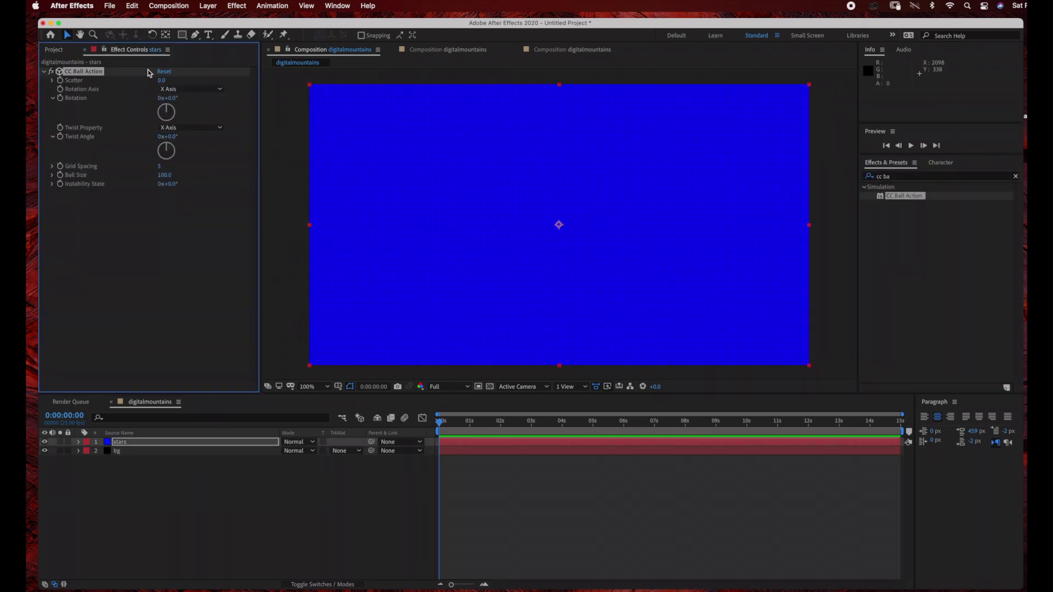
Set CC Ball Action to Scatter 1024, Grid Spacing 2 and Ball Size 13
click(162, 80)
key(Return)
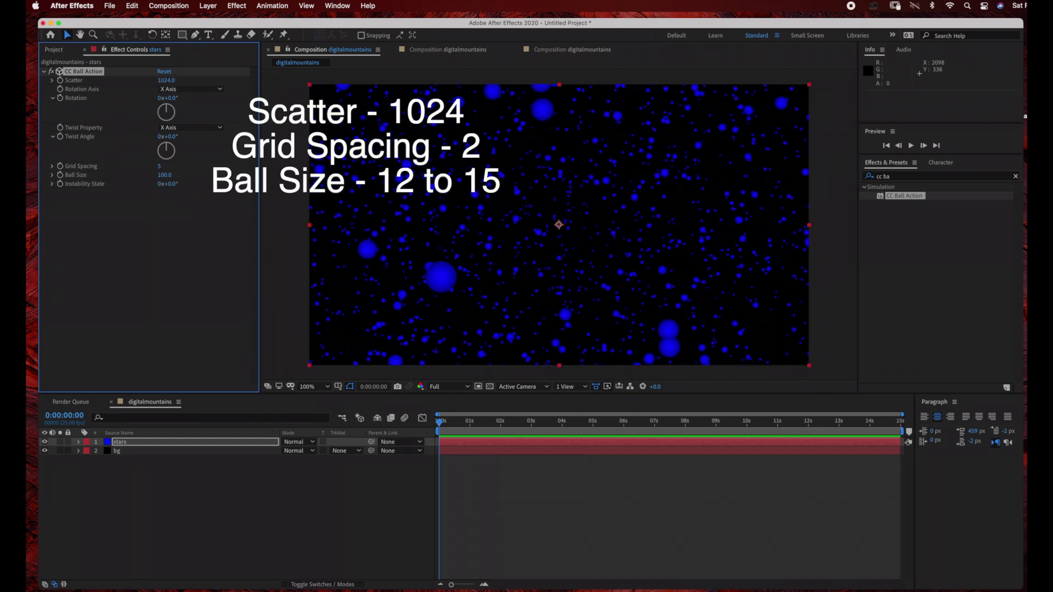
click(160, 166)
text(2)
key(Return)
click(162, 175)
text(1)
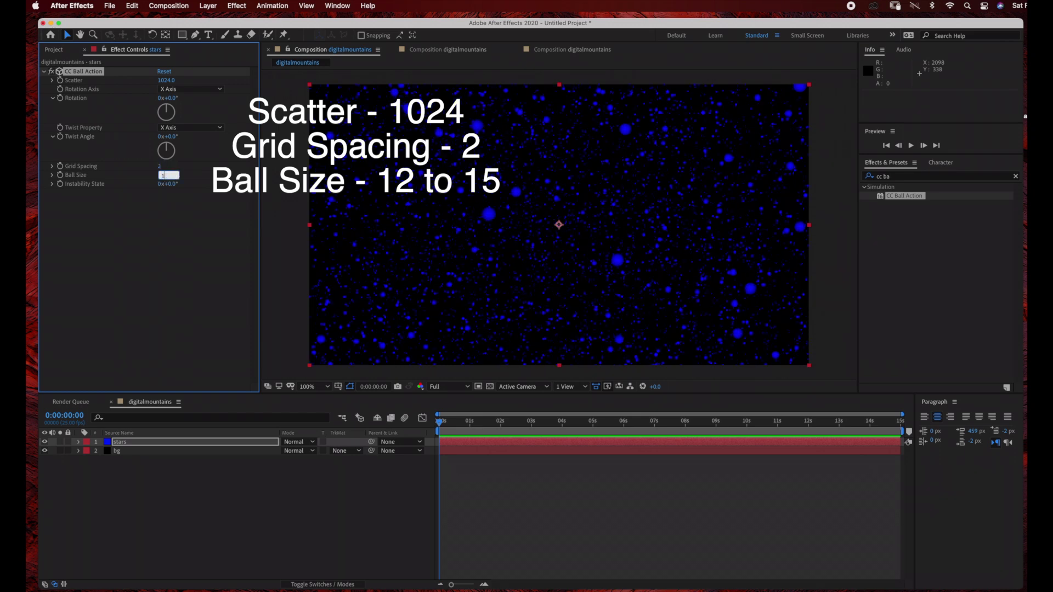
text(3)
key(Return)
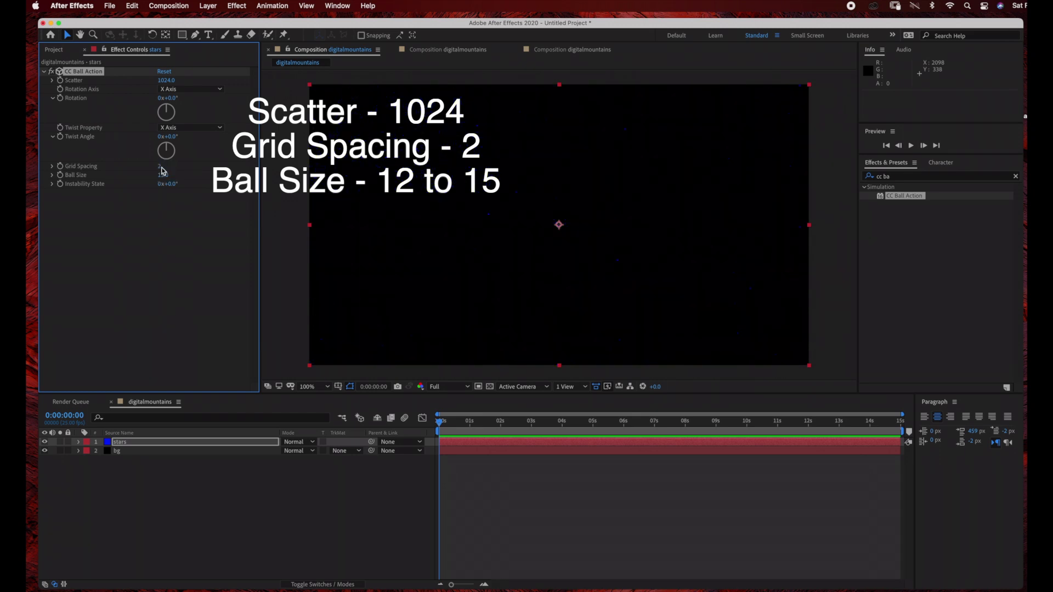
click(211, 6)
Add a full-frame blue solid layer named mir
mouse_move(215, 22)
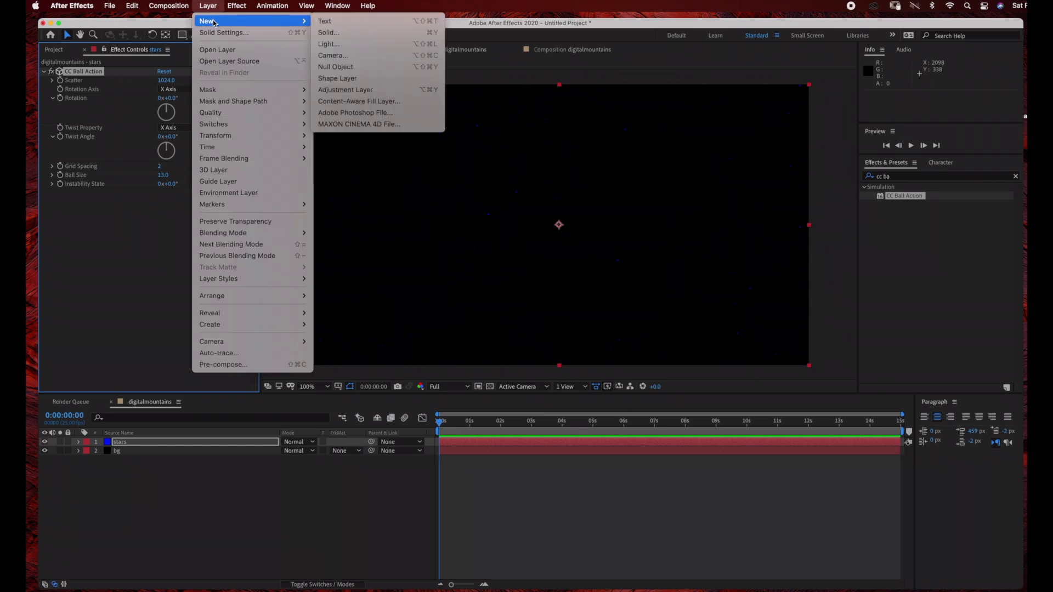
click(342, 32)
text(mir)
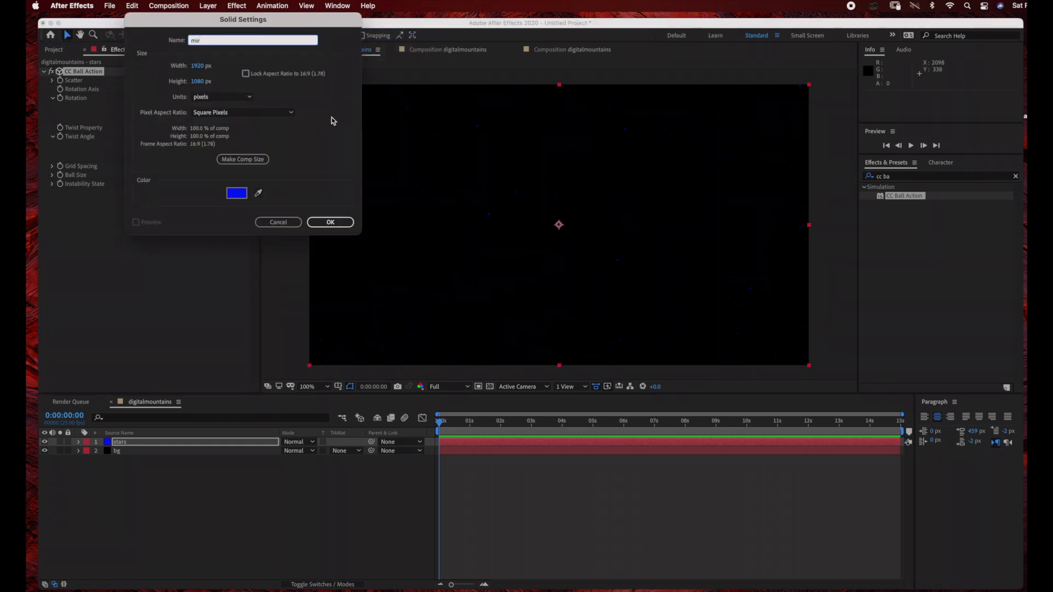
click(331, 221)
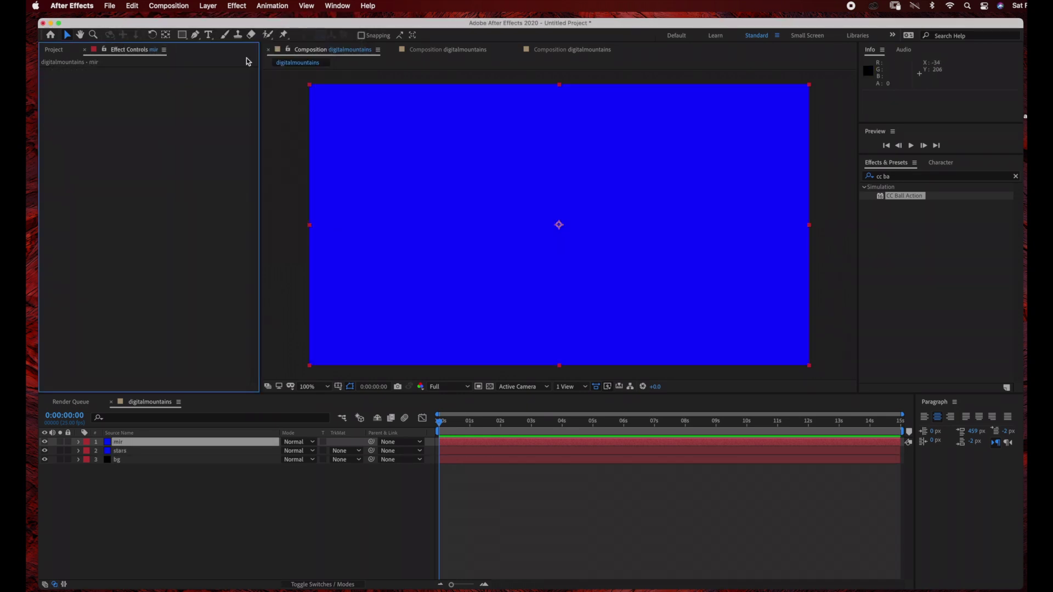
Apply the RG Trapcode Mir effect to the mir layer
click(237, 5)
mouse_move(262, 291)
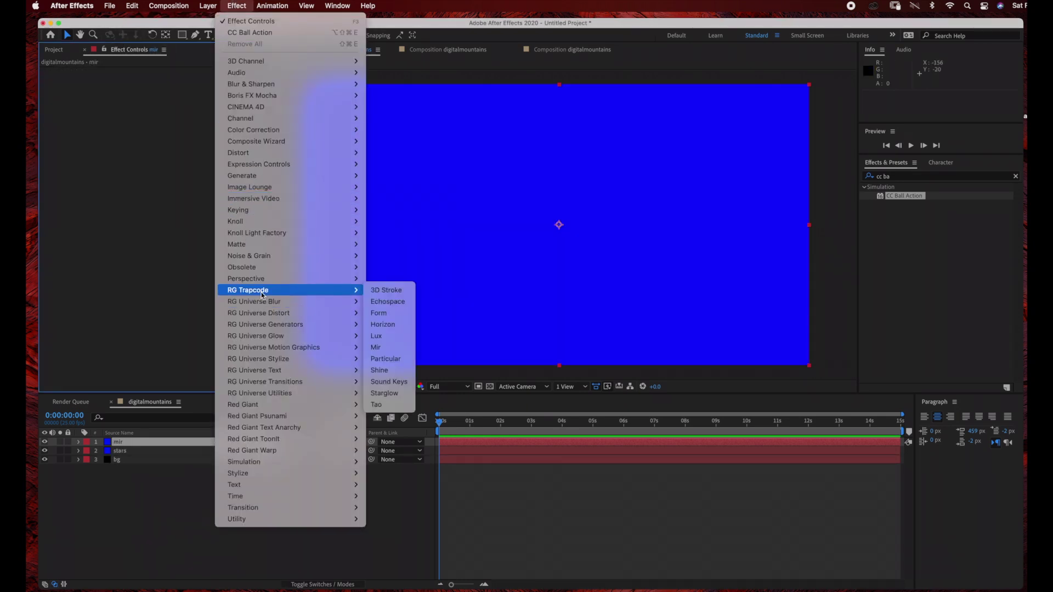
click(396, 348)
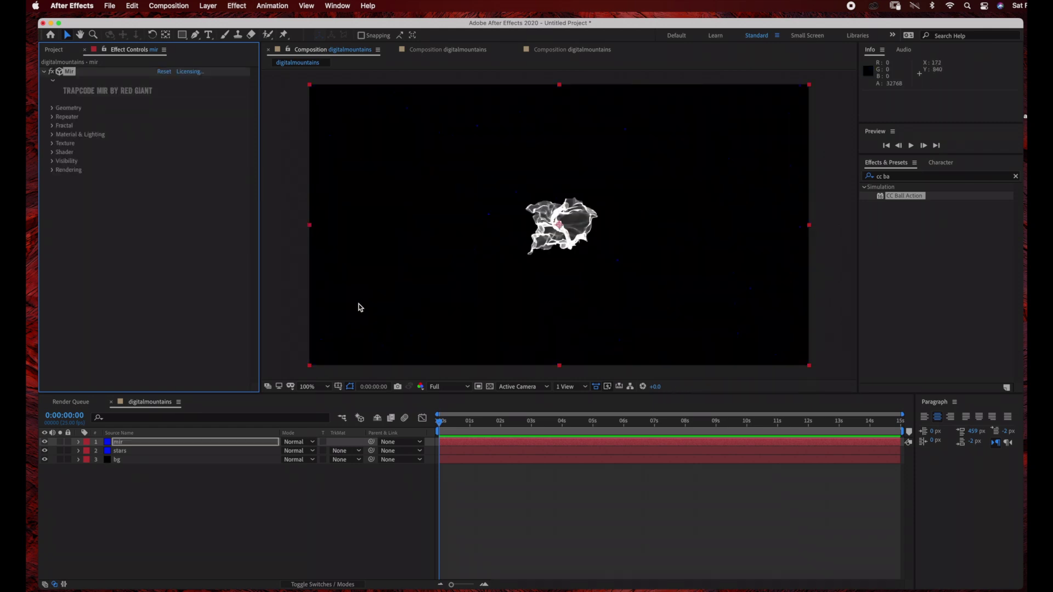
click(52, 108)
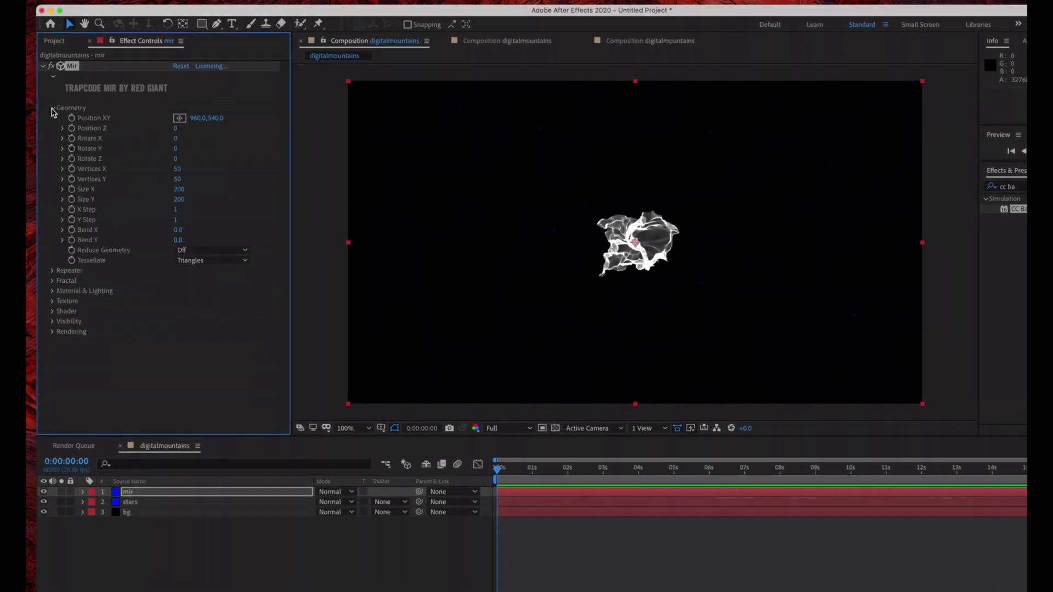
Set Mir Geometry Vertices X to 11, Size X to 3330 and Size Y to 370
click(176, 168)
text(11)
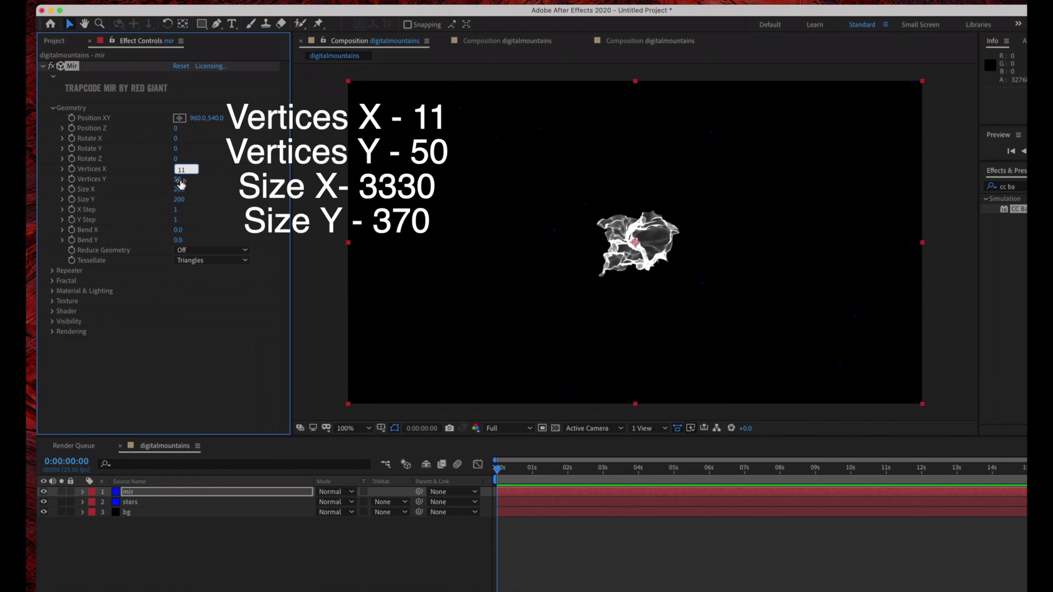
key(Return)
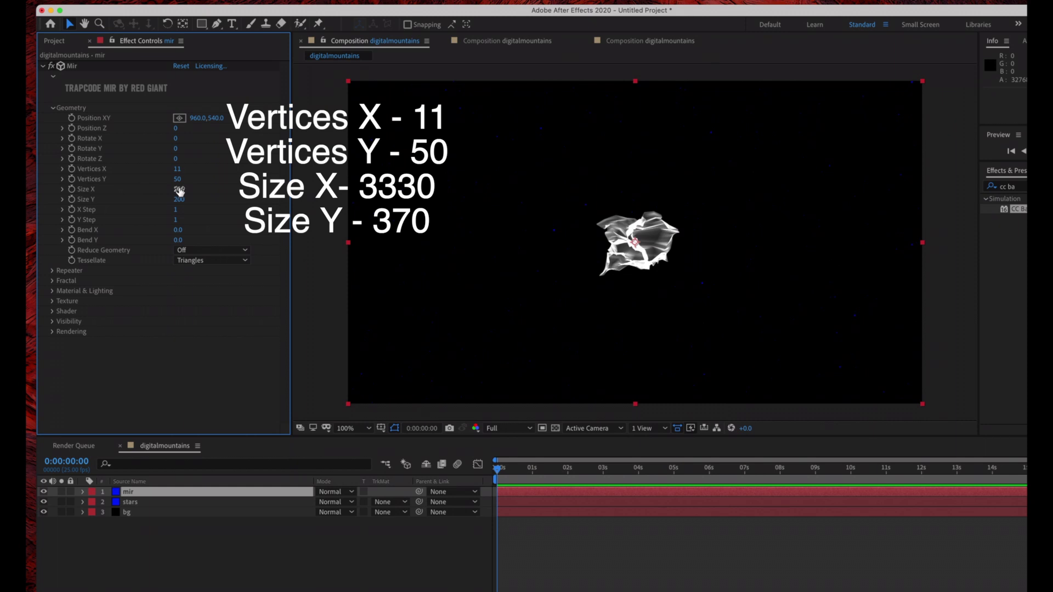
click(179, 190)
text(3330)
key(Return)
click(180, 200)
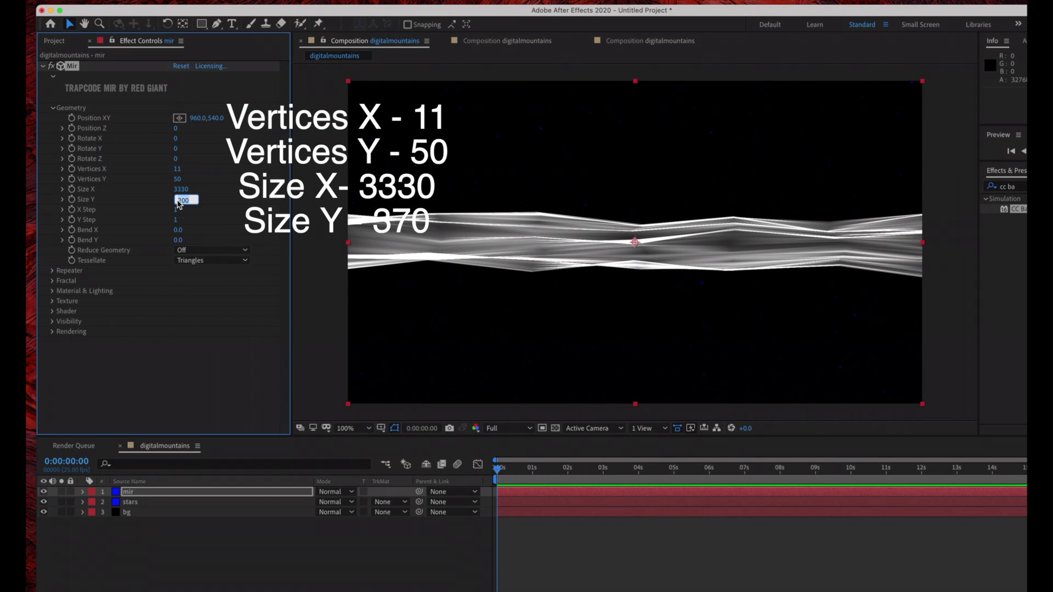
text(370)
key(Return)
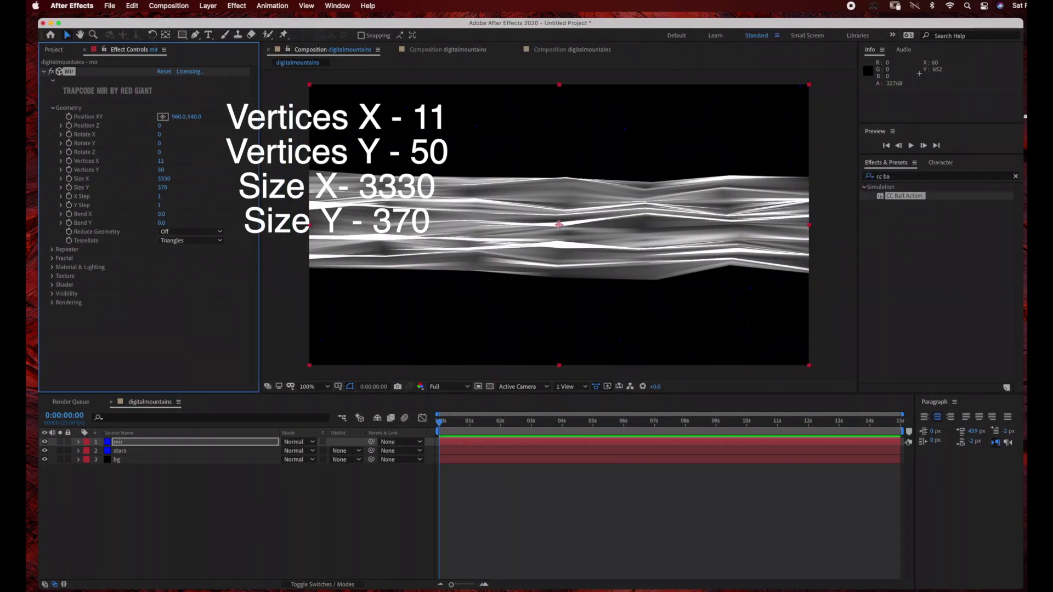
click(53, 107)
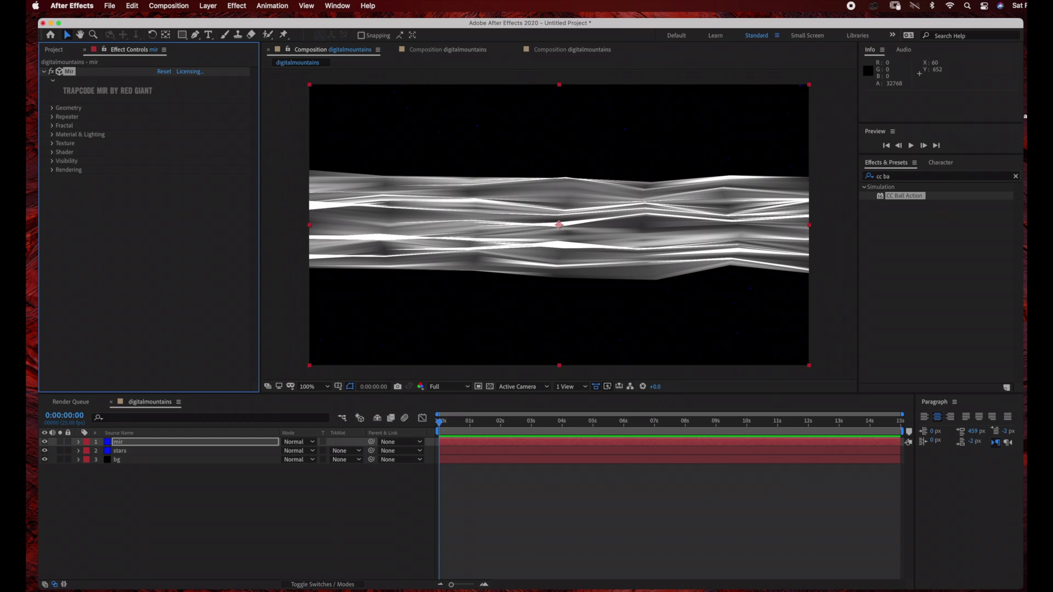
click(54, 129)
Set the Mir Fractal Frequency to 307
click(53, 126)
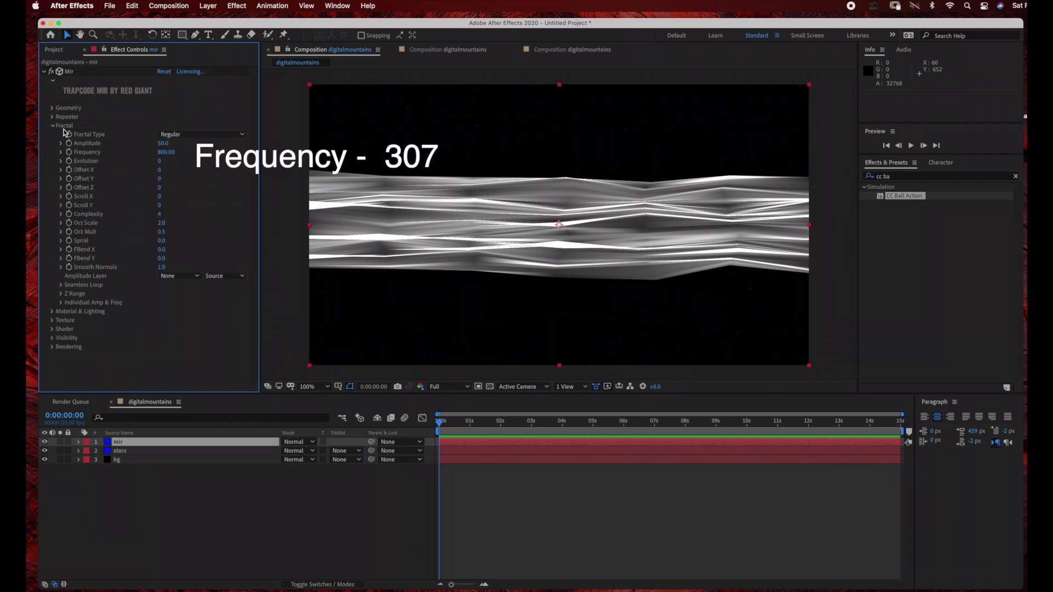
click(166, 152)
text(307)
key(Return)
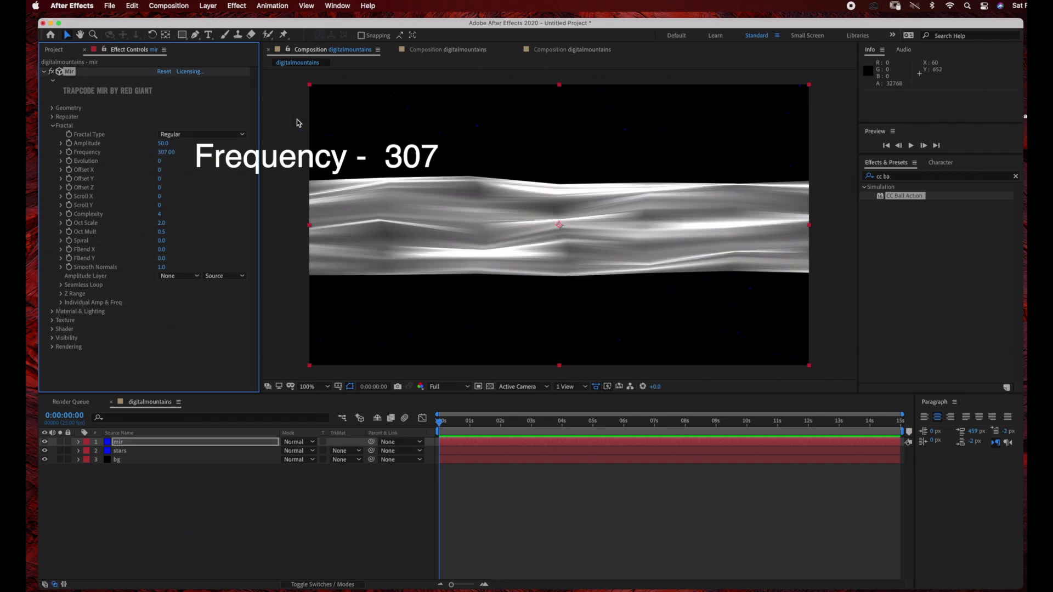
click(201, 7)
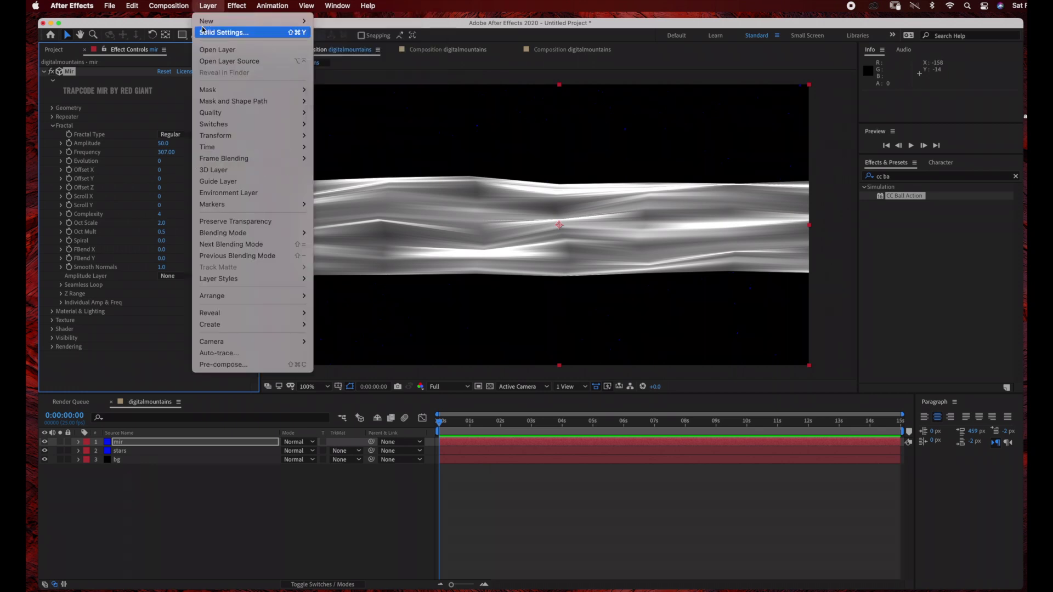
Add a blue Point light, Point Light 1, at 100% intensity
mouse_move(207, 21)
click(335, 43)
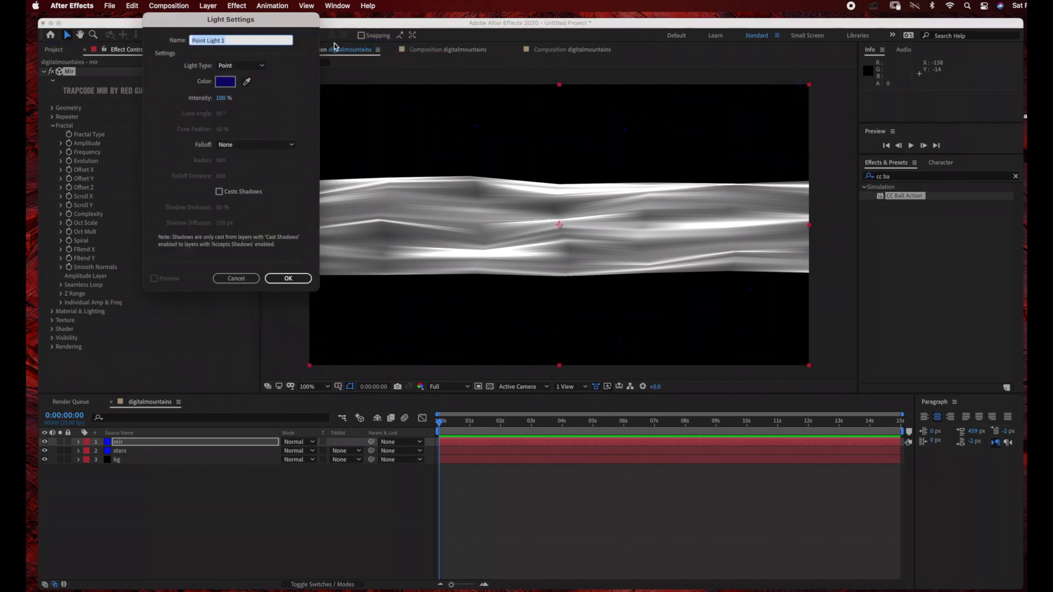
click(242, 66)
click(238, 98)
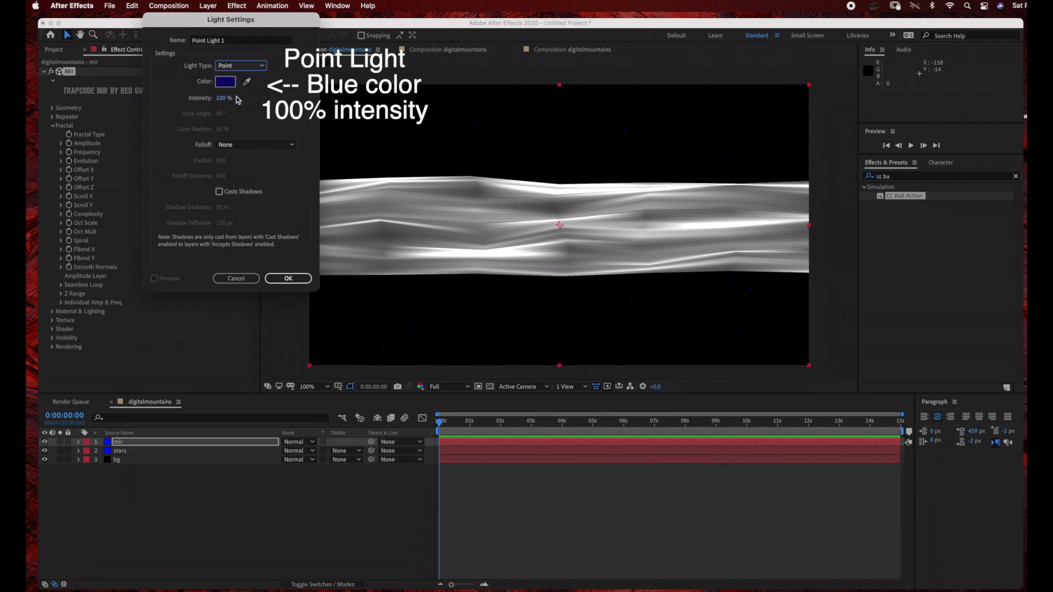
click(287, 278)
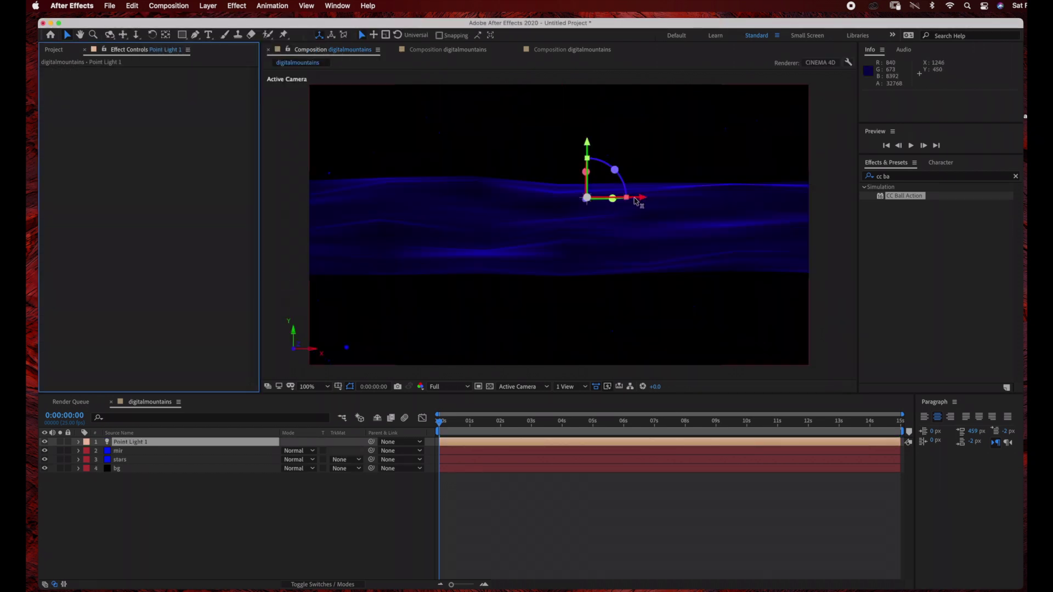
Move Point Light 1 to the upper left, around 182, 322, -666.7
drag(634, 200, 419, 197)
drag(290, 157, 289, 110)
click(152, 451)
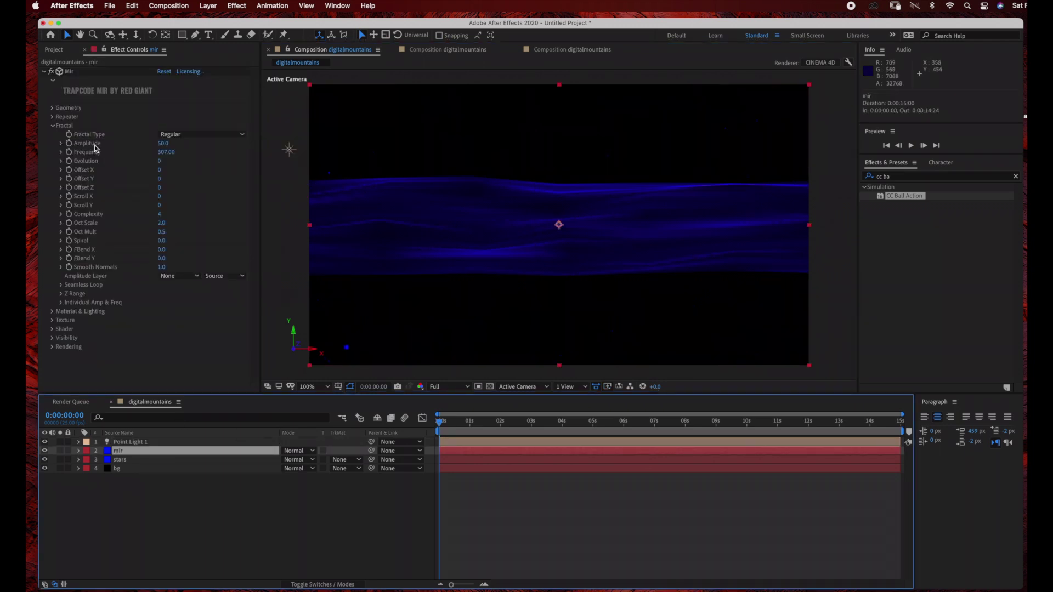
Drag the mir band down to about position 962, 902 near the frame bottom
click(69, 72)
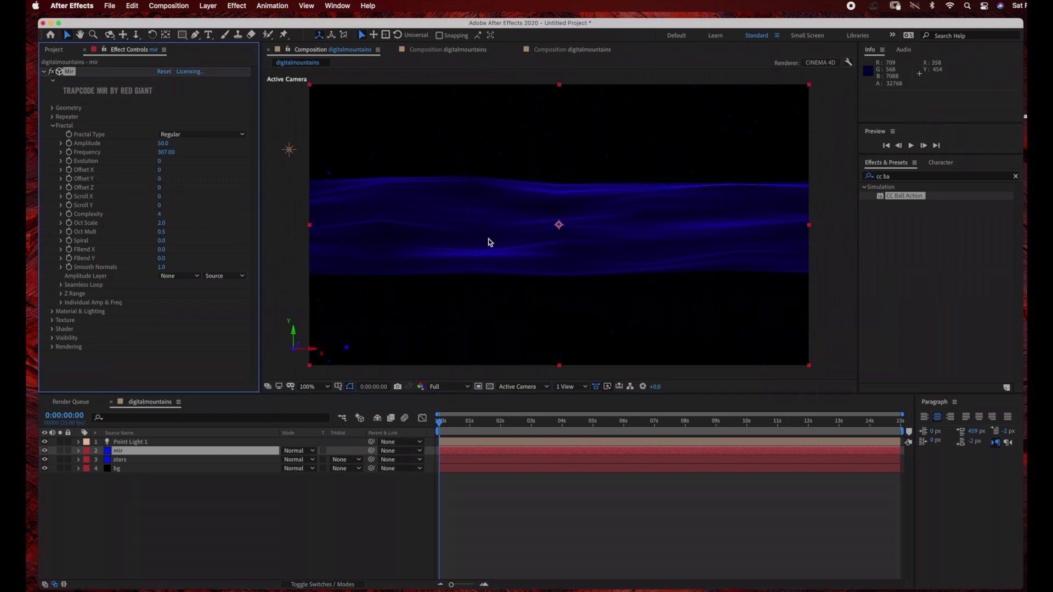
drag(556, 227, 561, 321)
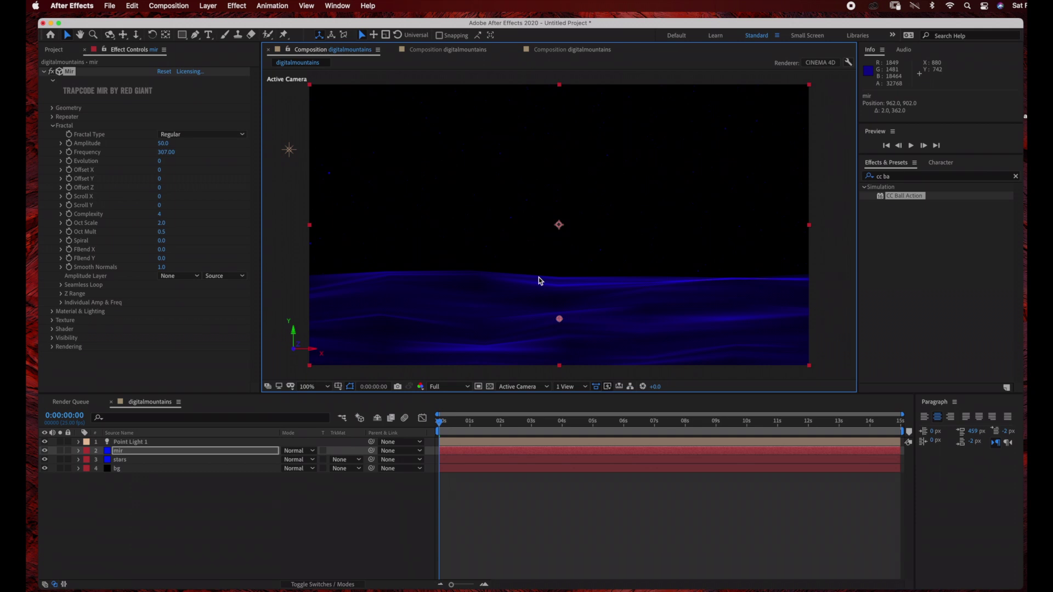
Try Mir Fractal Amplitude at 430 and 400, then scrub it down to 194
click(163, 144)
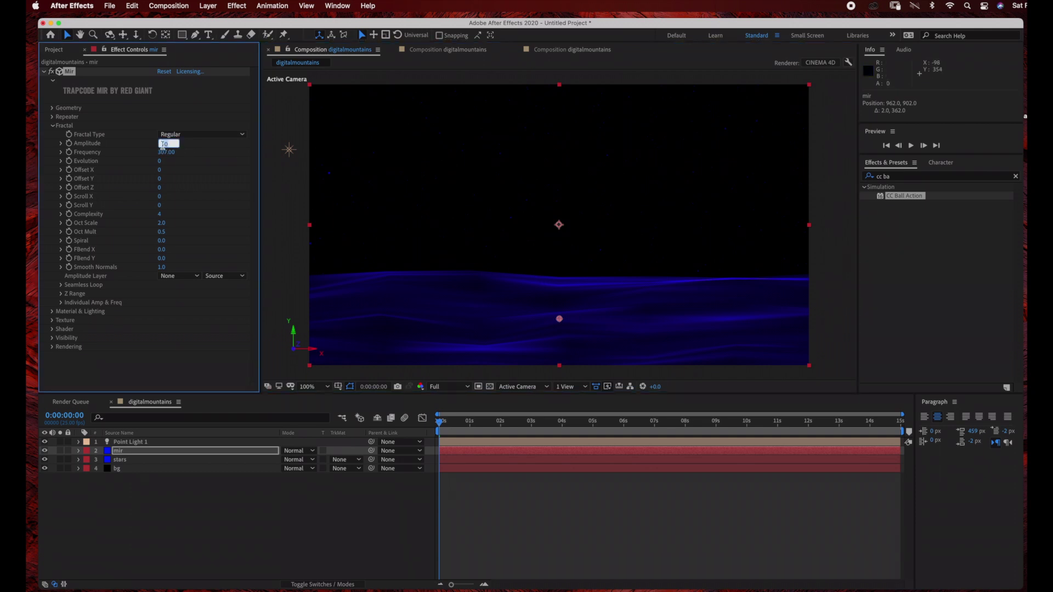
text(43)
key(Return)
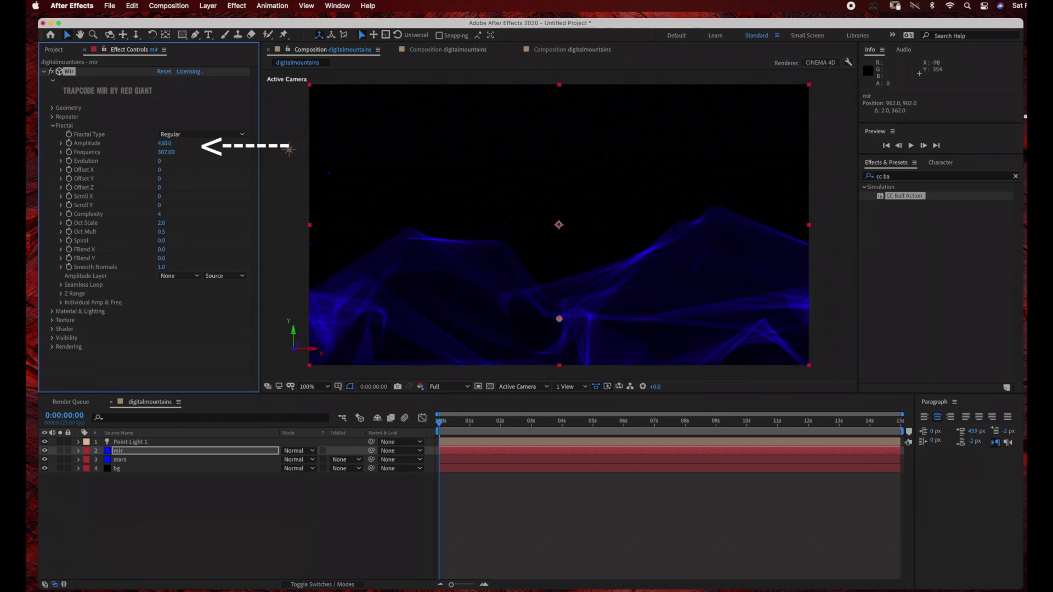
click(164, 144)
text(400)
key(Return)
drag(168, 144, 103, 143)
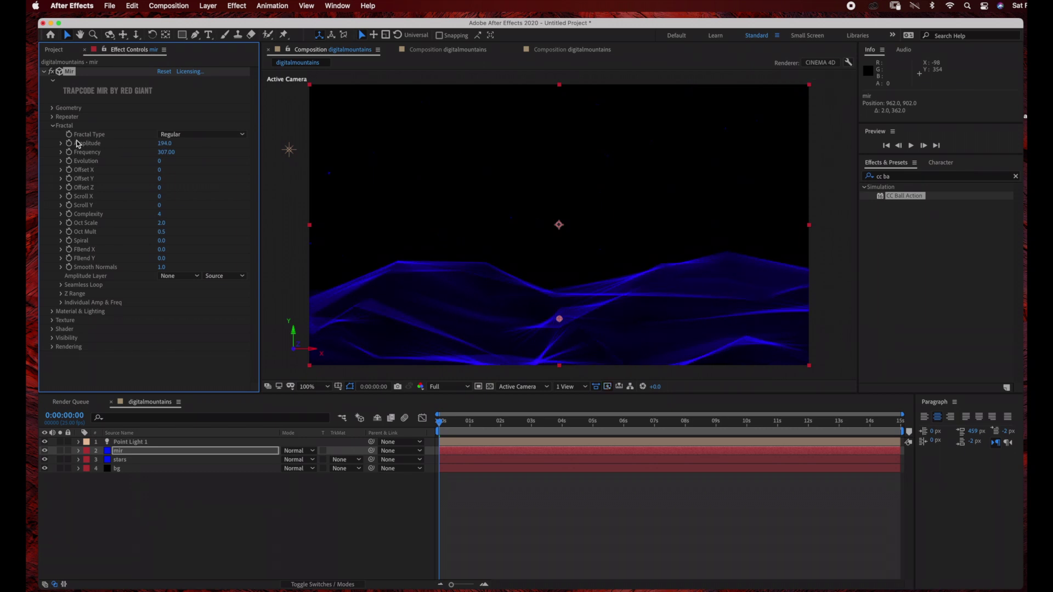
click(52, 126)
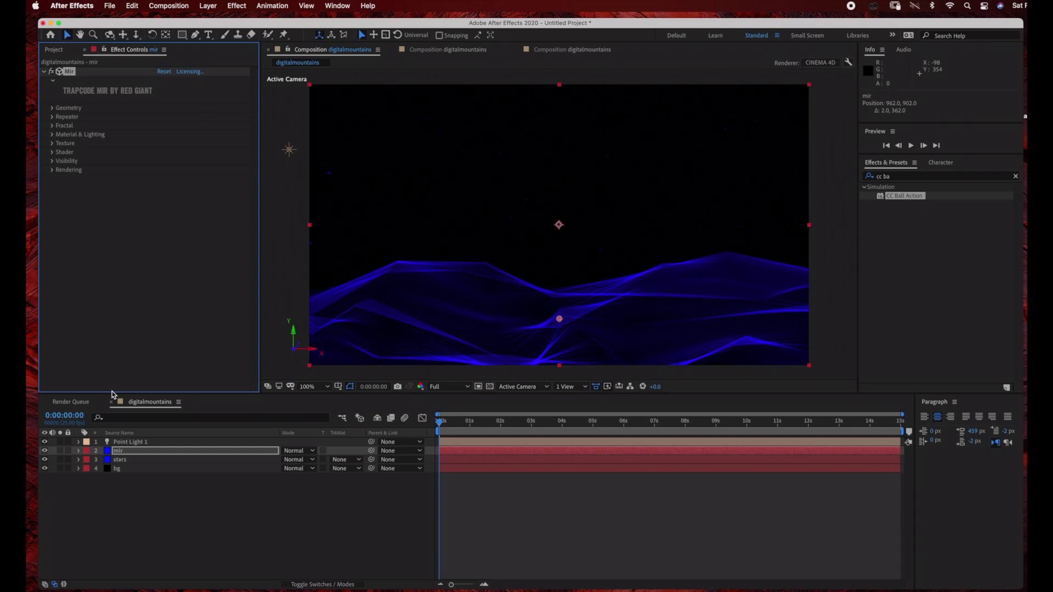
Apply Light Factory to the bg layer and drag its light source down to 932, 794
click(134, 469)
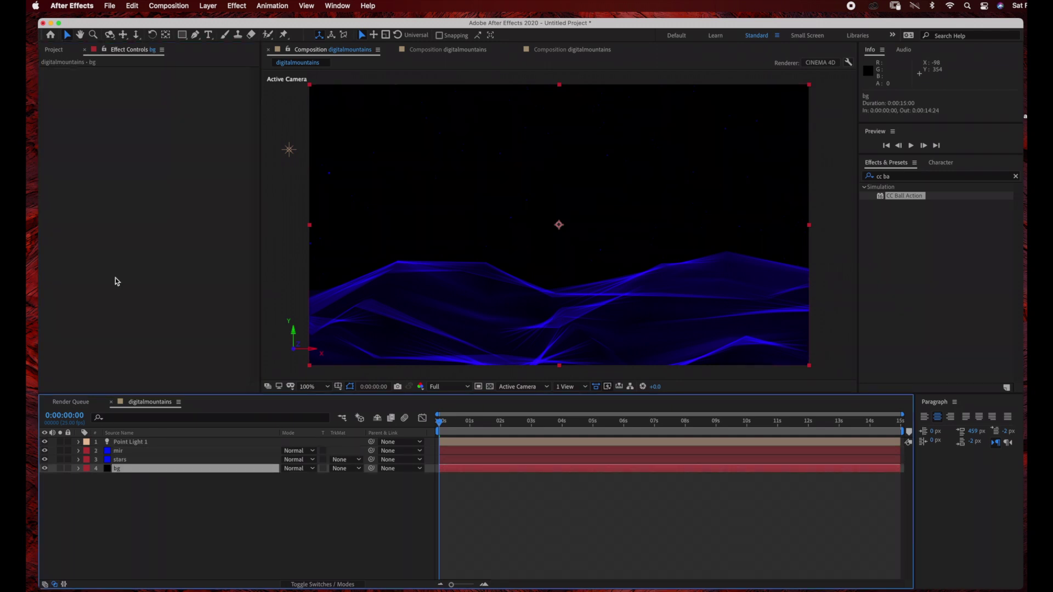
click(236, 6)
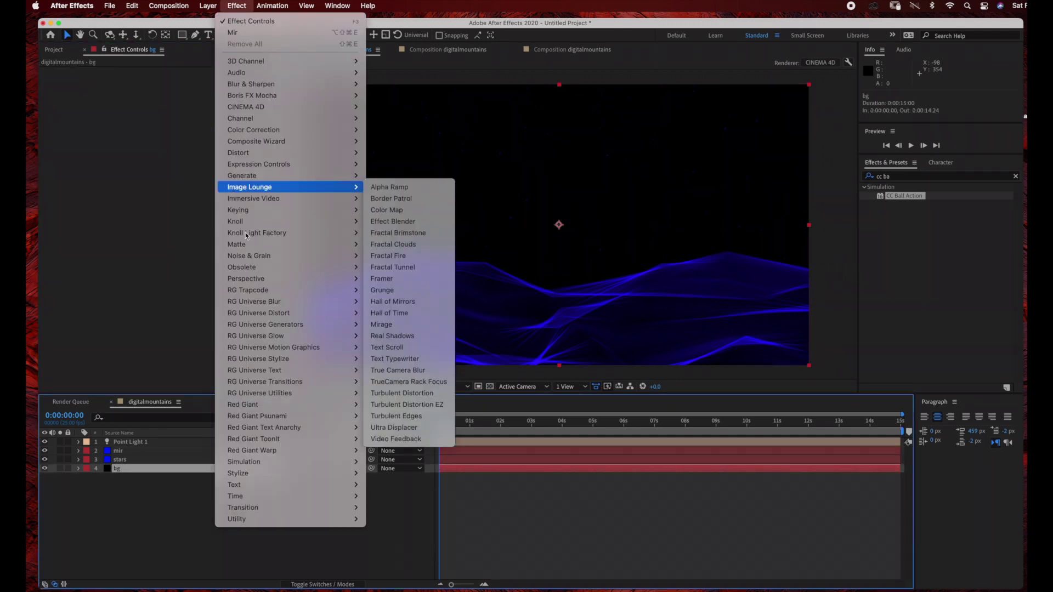
mouse_move(253, 239)
click(391, 234)
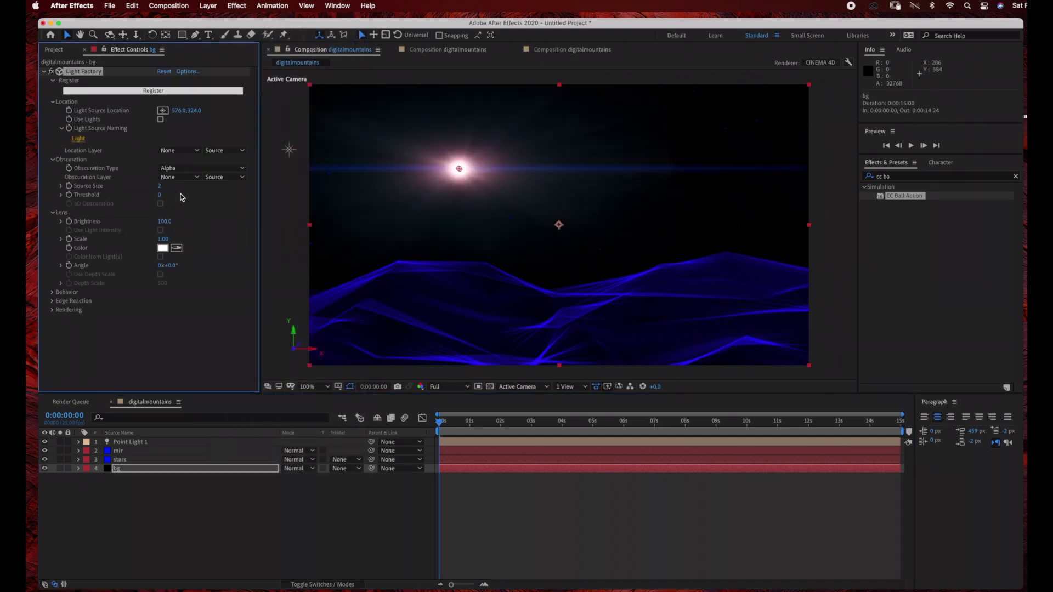
drag(459, 170, 551, 290)
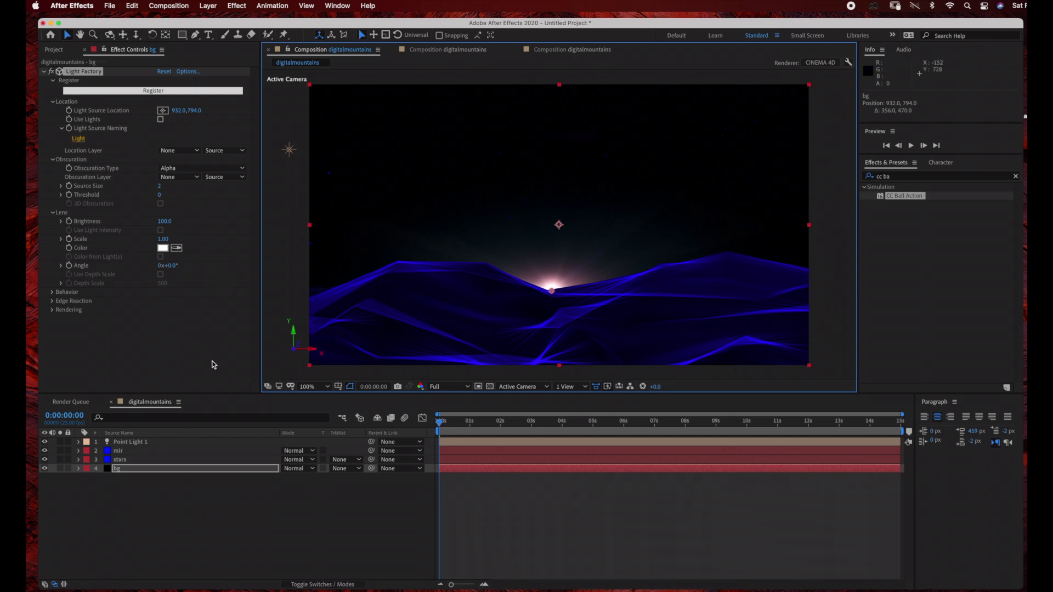
click(447, 425)
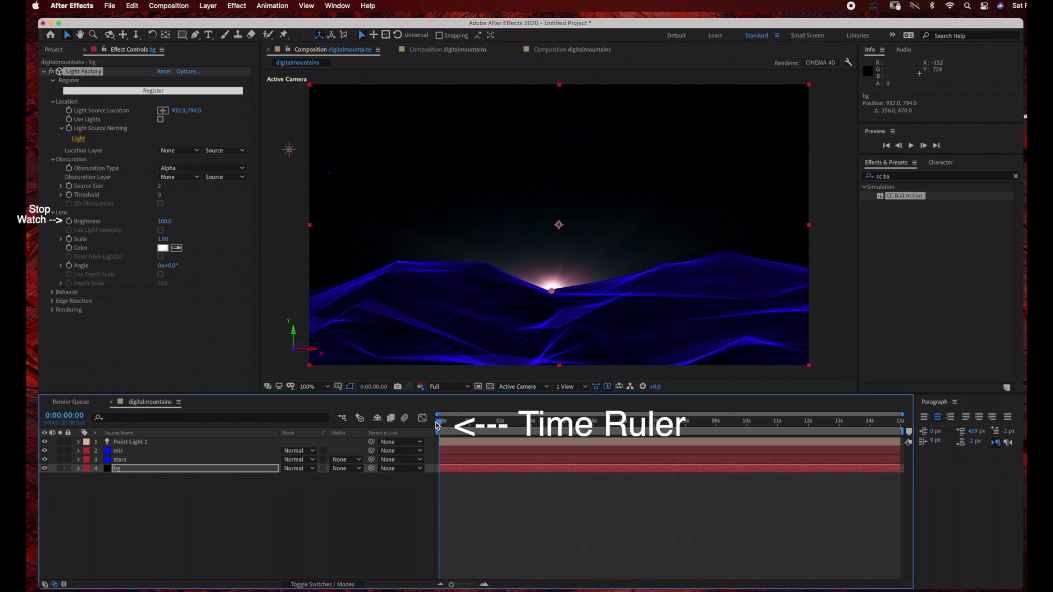
Set a starting Brightness keyframe of 0 on the Light Factory flare at 0:00
click(68, 221)
click(162, 222)
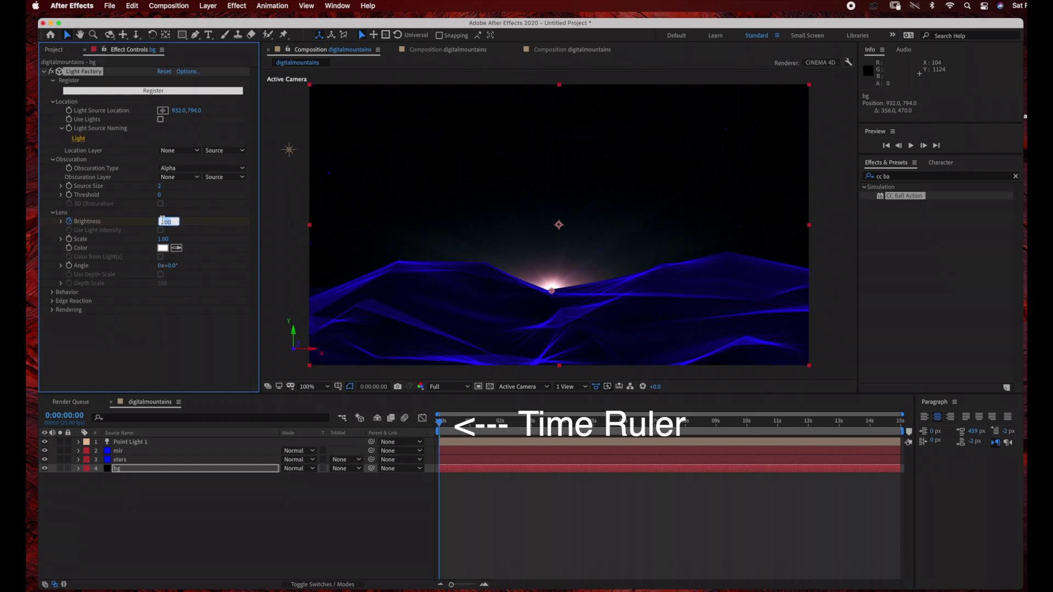
text(0)
key(Return)
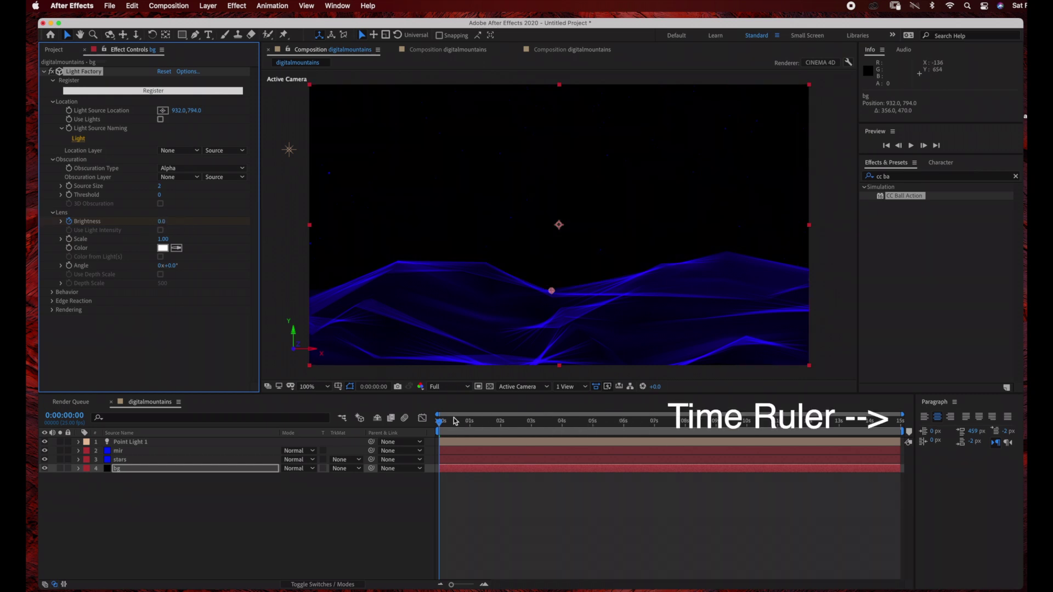
At the last frame, key Brightness to 125, preview it, then lower it to 115
drag(454, 420, 899, 420)
click(164, 221)
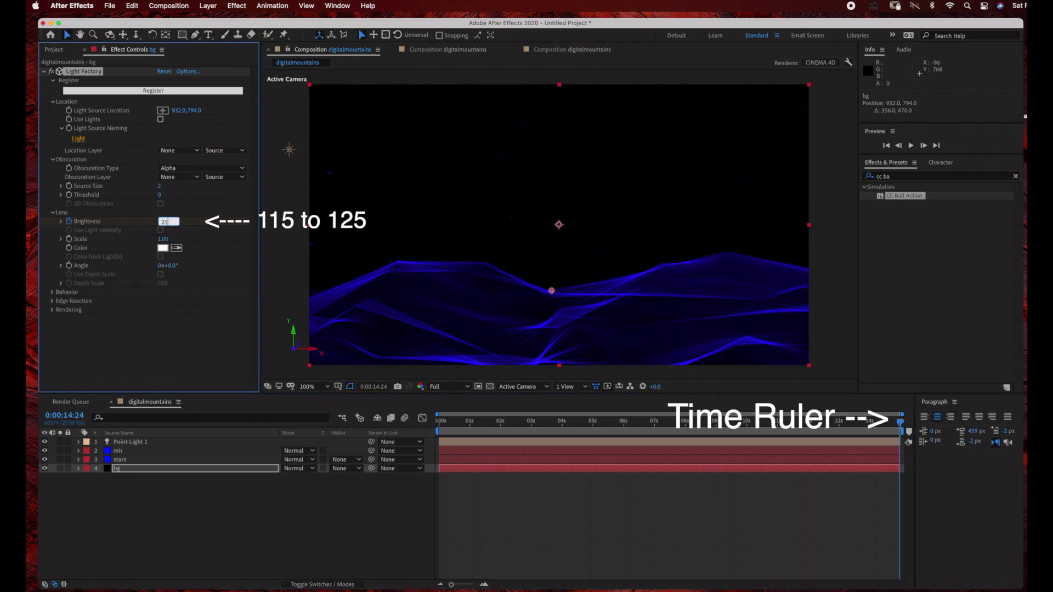
text(125)
key(Return)
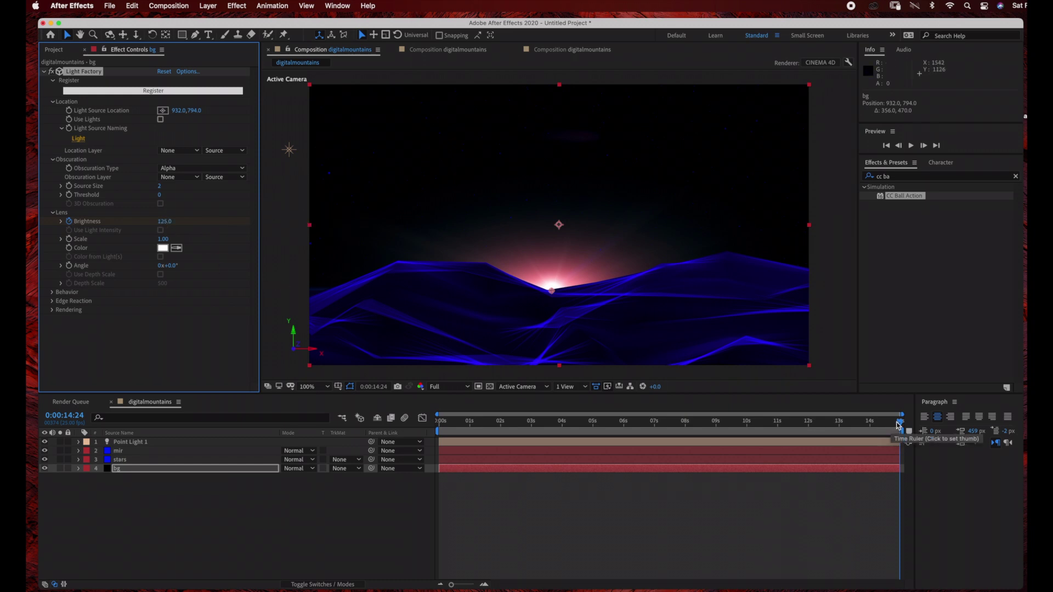
drag(612, 422, 808, 427)
drag(900, 448, 931, 449)
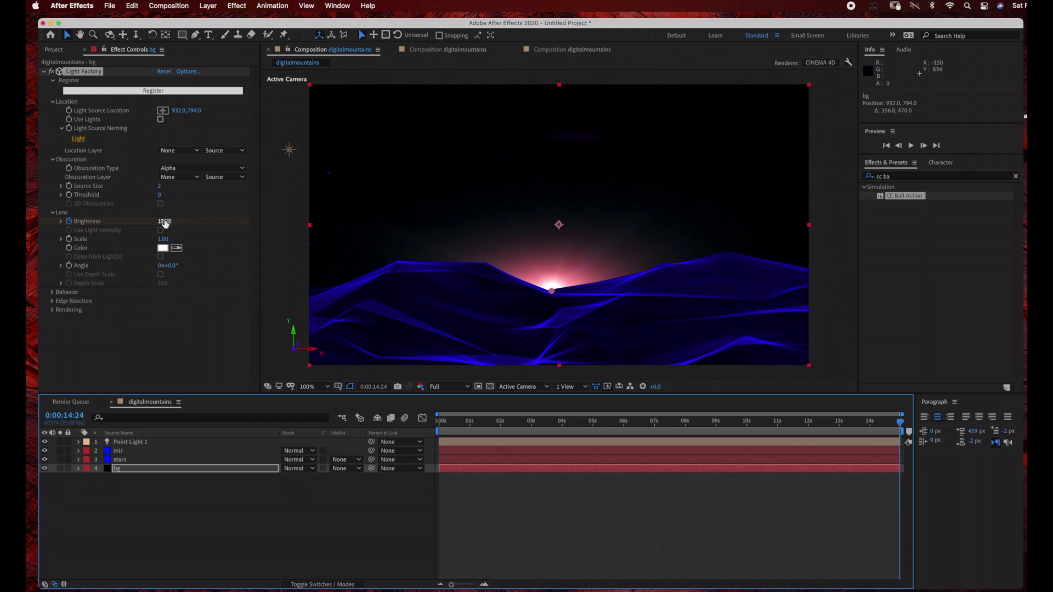
click(165, 222)
key(Return)
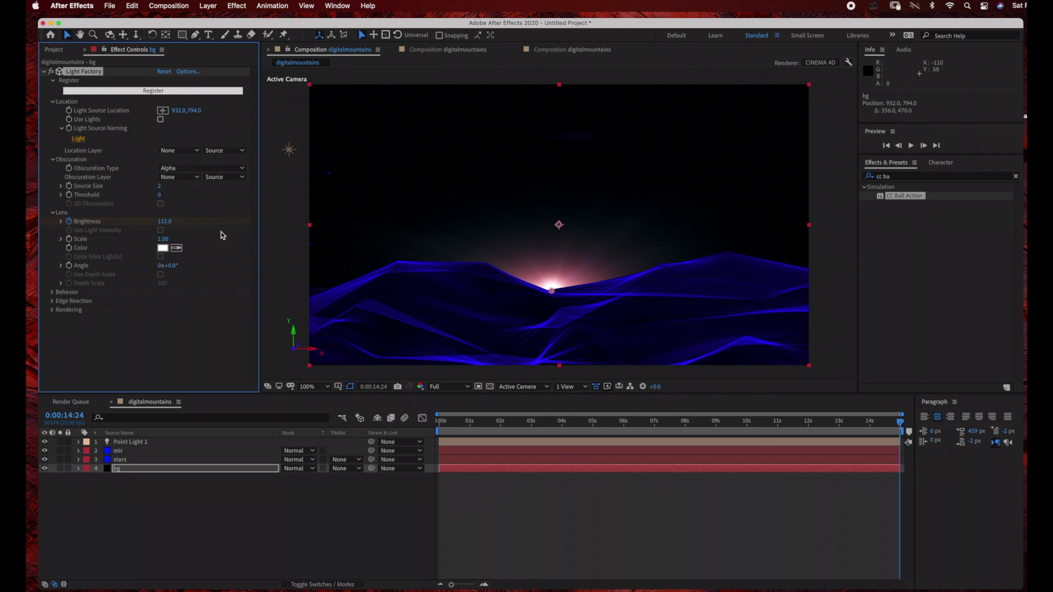
click(139, 460)
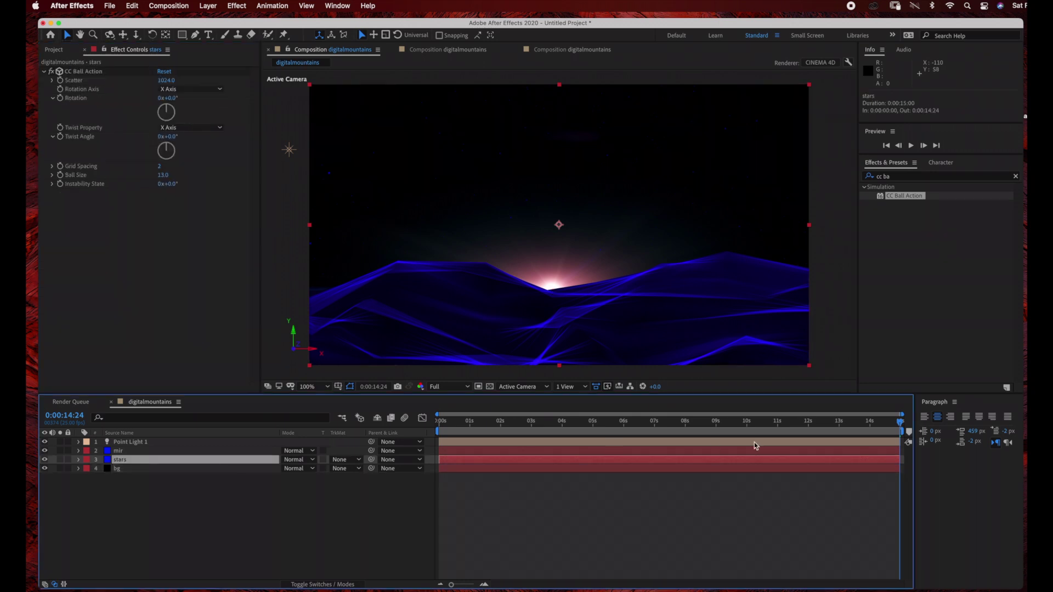
At the first frame, set the stars' CC Ball Action Ball Size keyframe to 0
drag(825, 426, 603, 437)
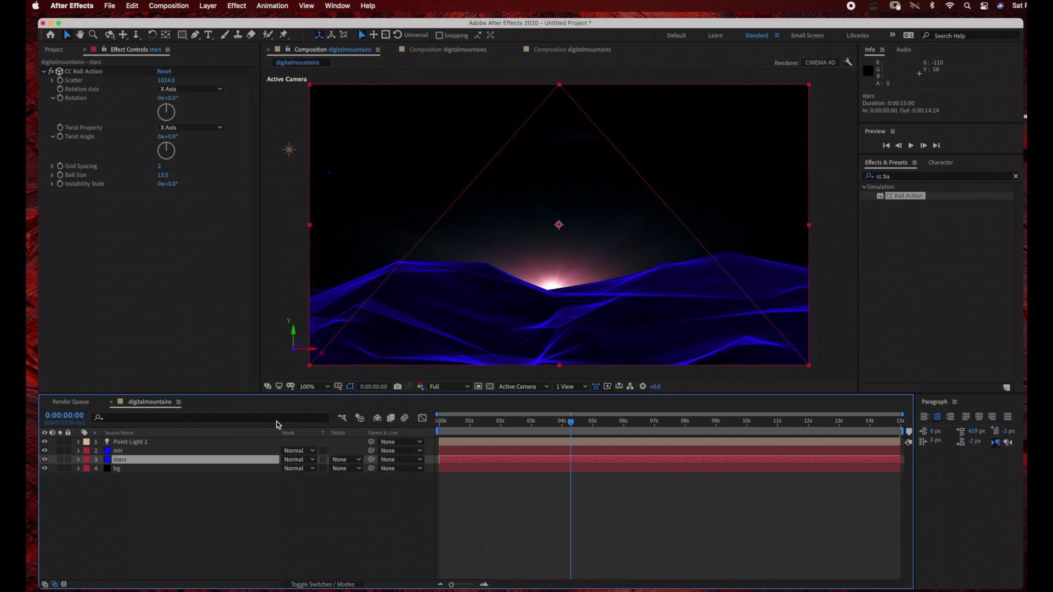
key(Home)
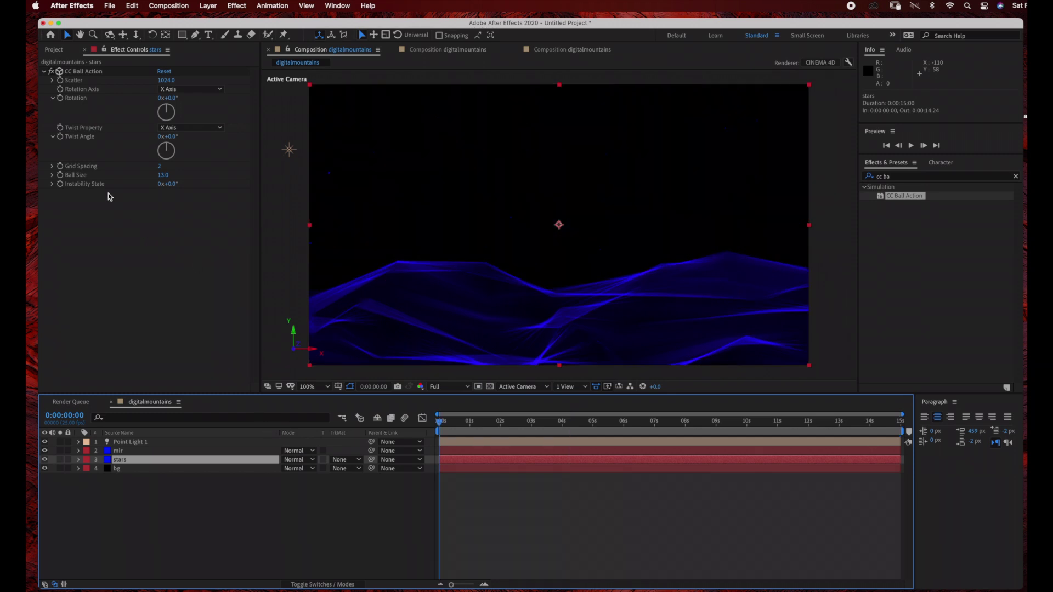
mouse_move(162, 175)
mouse_down()
mouse_move(176, 176)
mouse_move(162, 176)
mouse_up()
click(162, 175)
text(0)
key(Return)
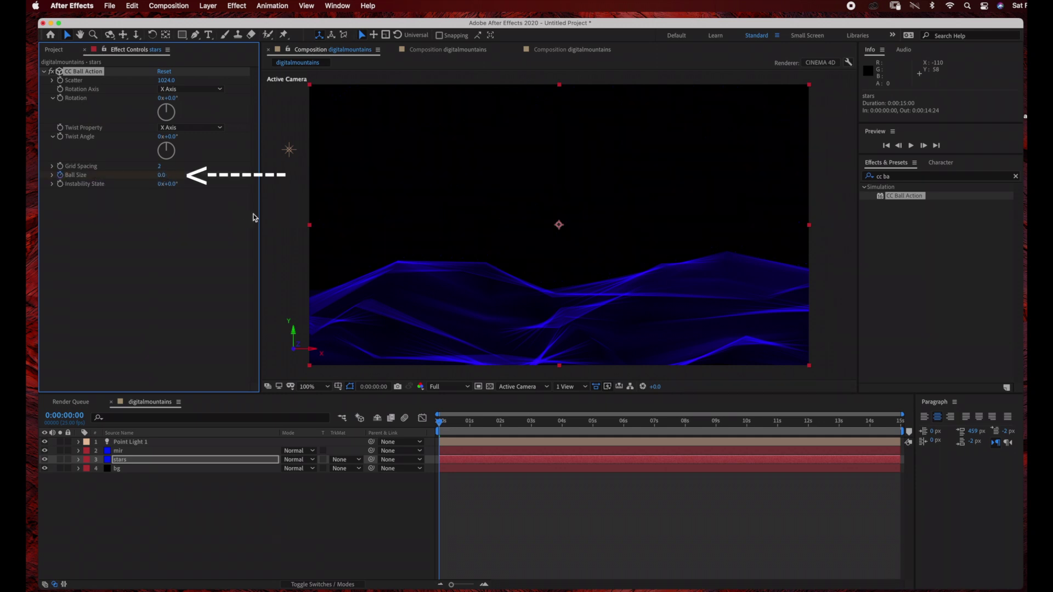
At the last frame, set Ball Size to 17, then 20, and zoom the viewer to 200%
drag(439, 422, 966, 454)
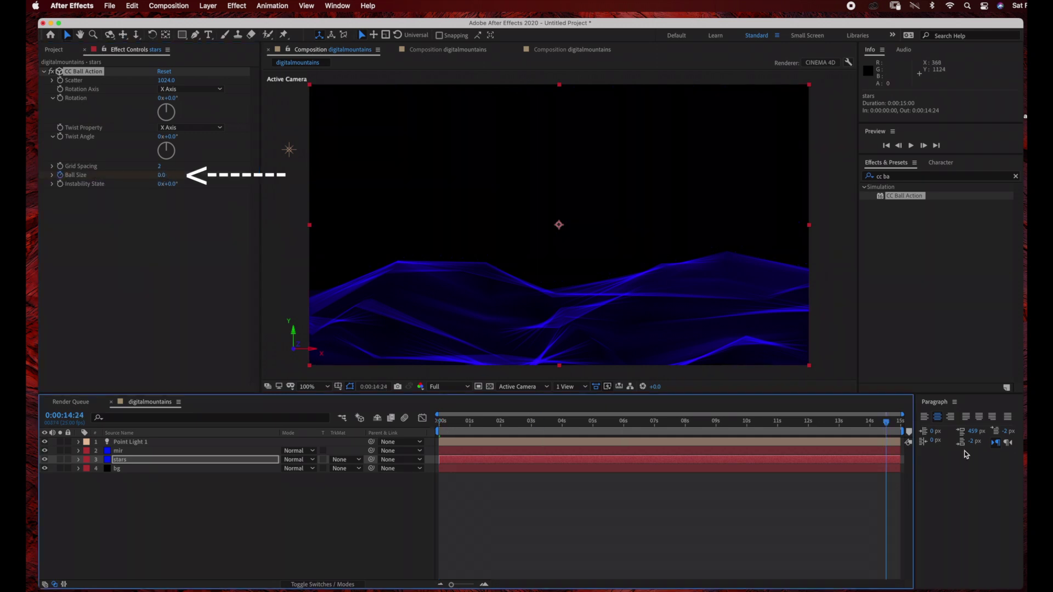
click(161, 174)
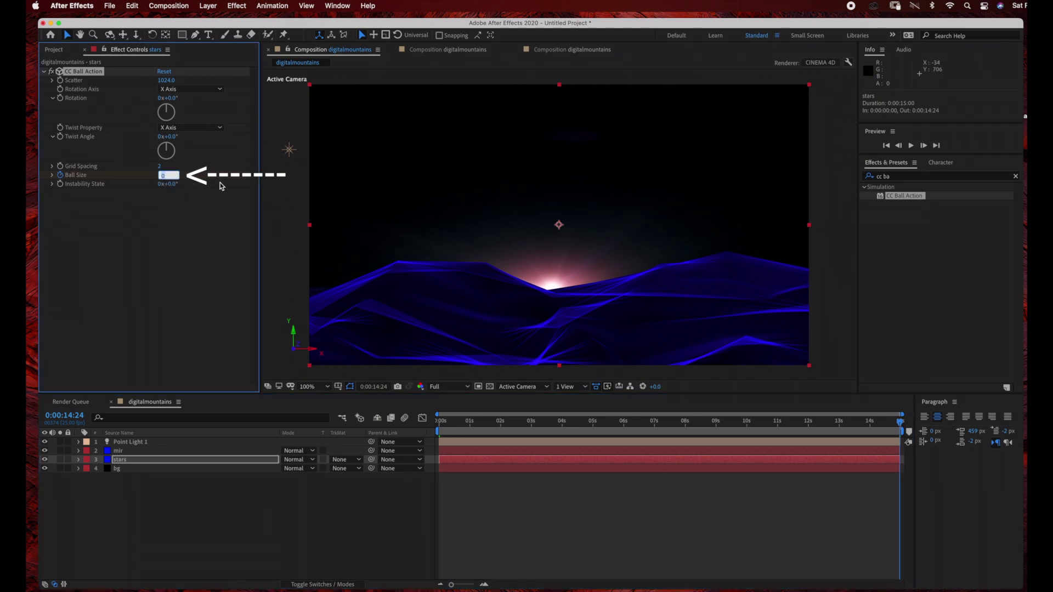
text(17)
key(Return)
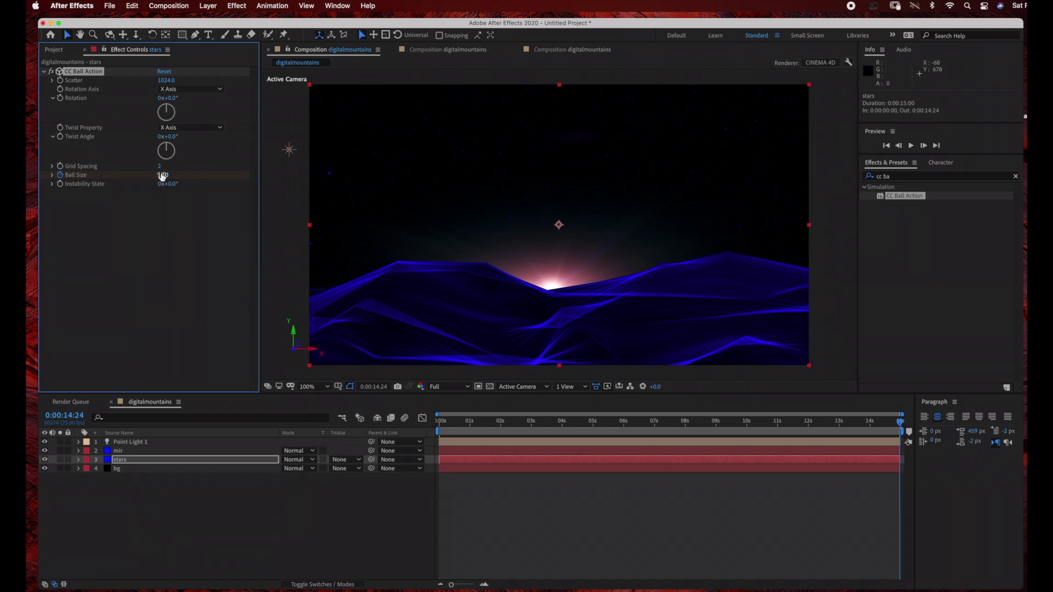
click(163, 175)
key(Return)
key(period)
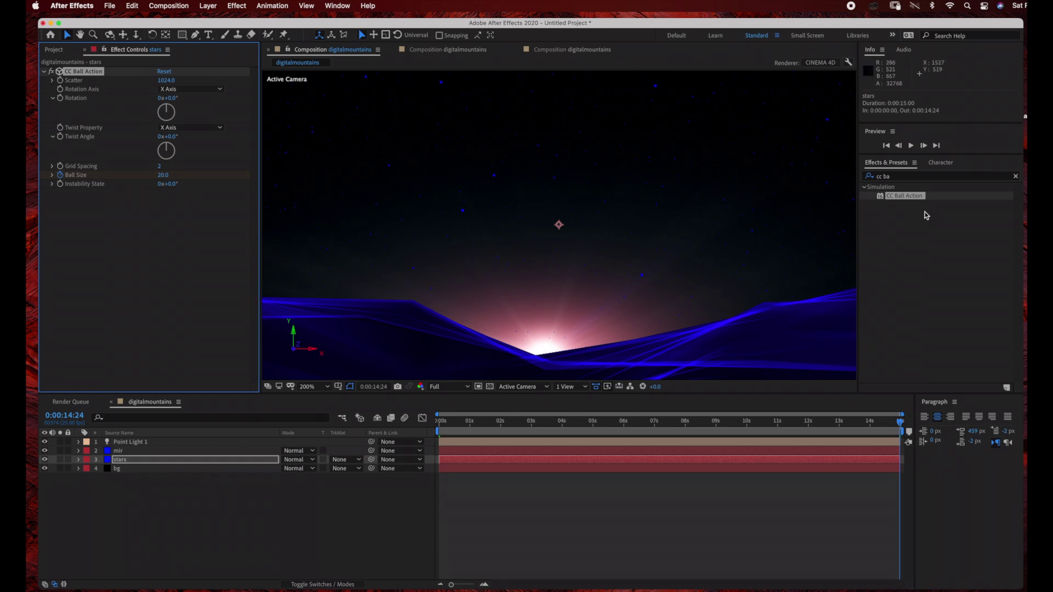
Search the effects for 'glow' and drag Stylize > Glow onto the stars layer
click(1014, 176)
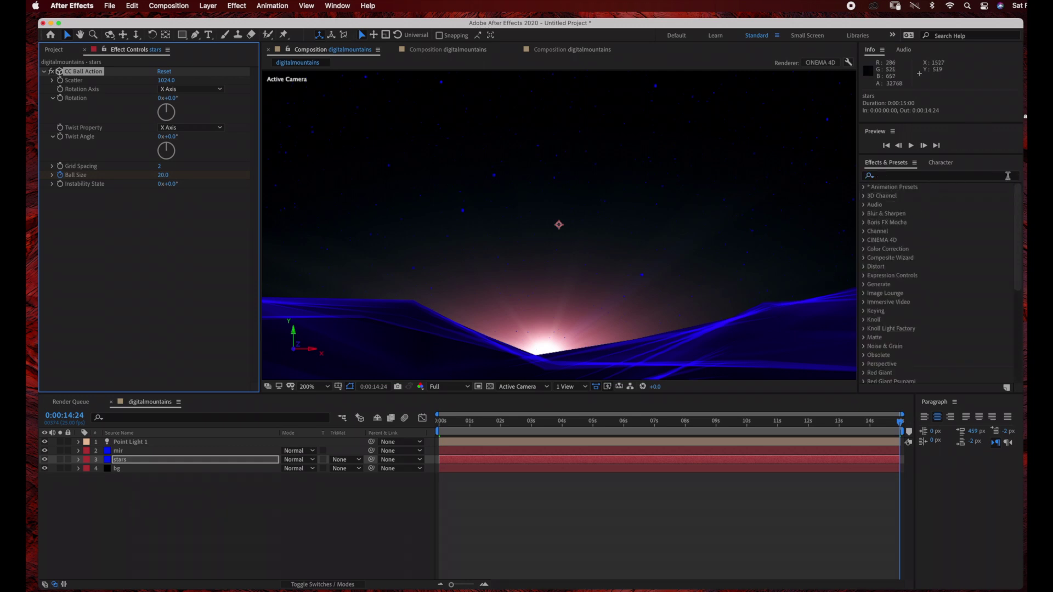
text(gl)
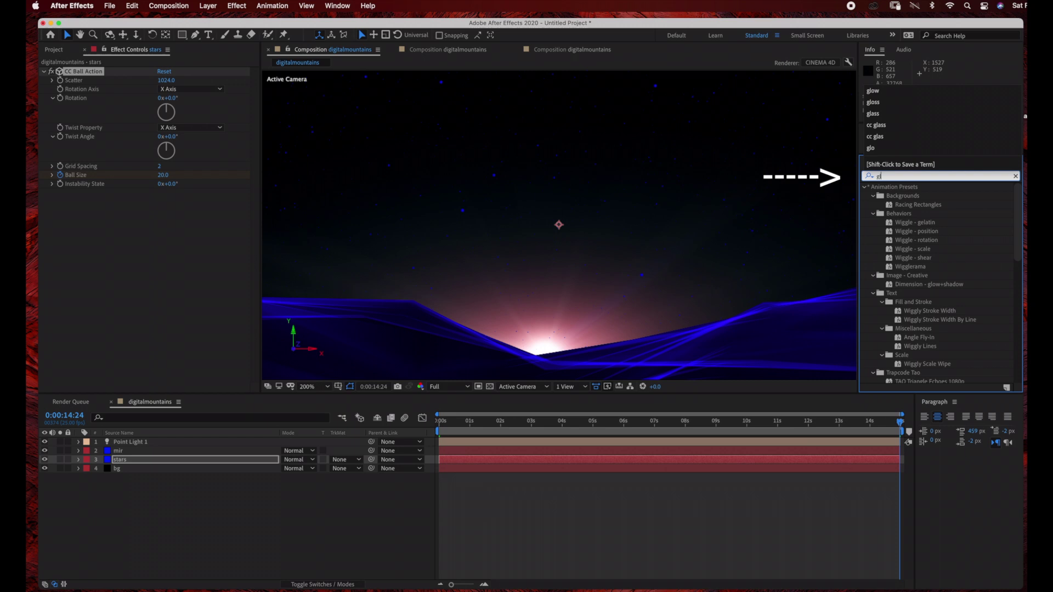
text(ow)
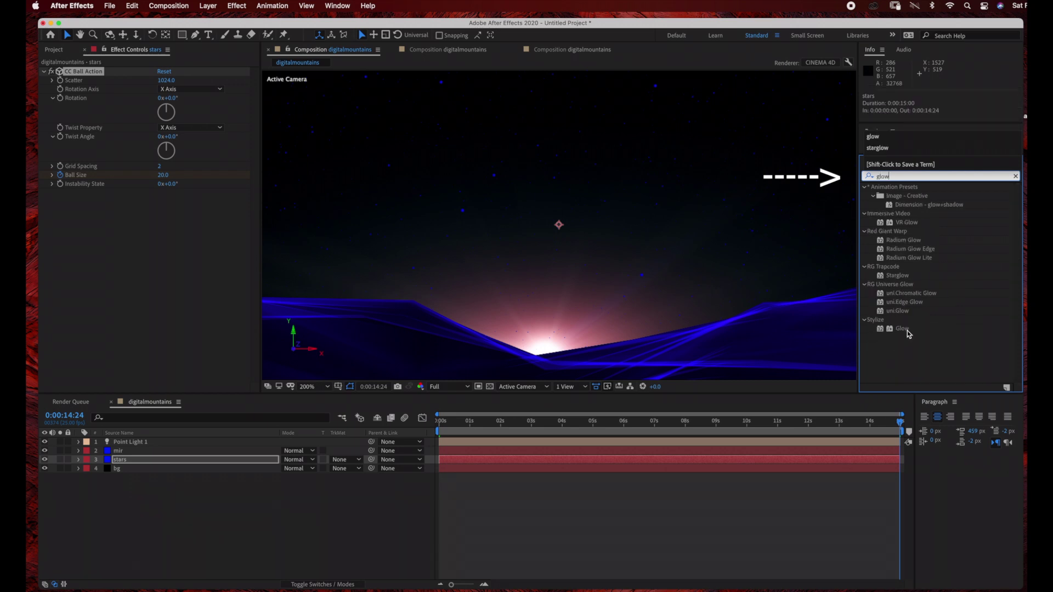
drag(902, 329, 163, 462)
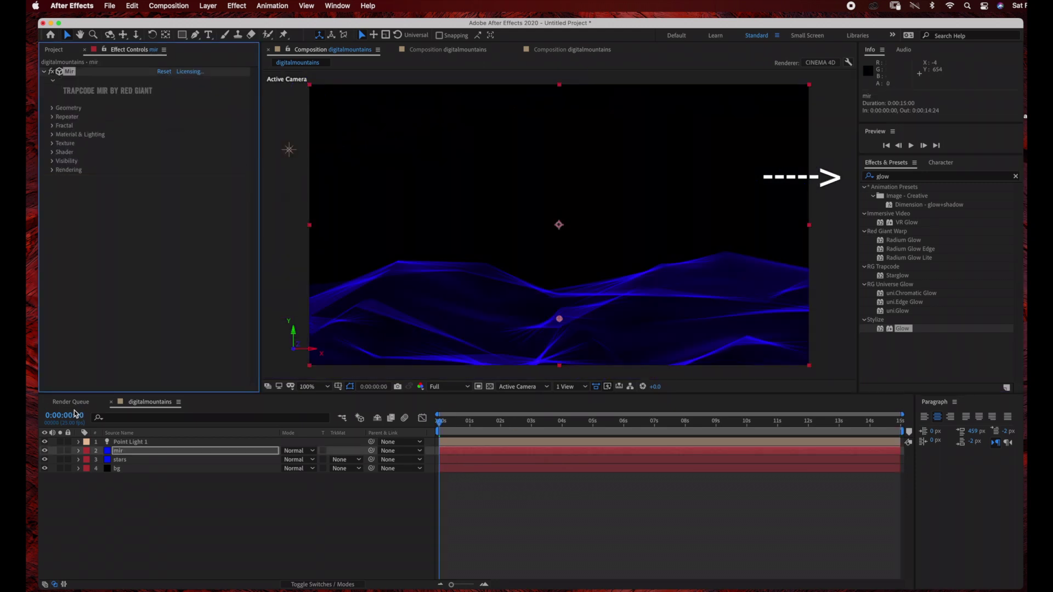
Add digitalmountains to the Render Queue with QuickTime output and render it to digitalmountains.mov
click(71, 402)
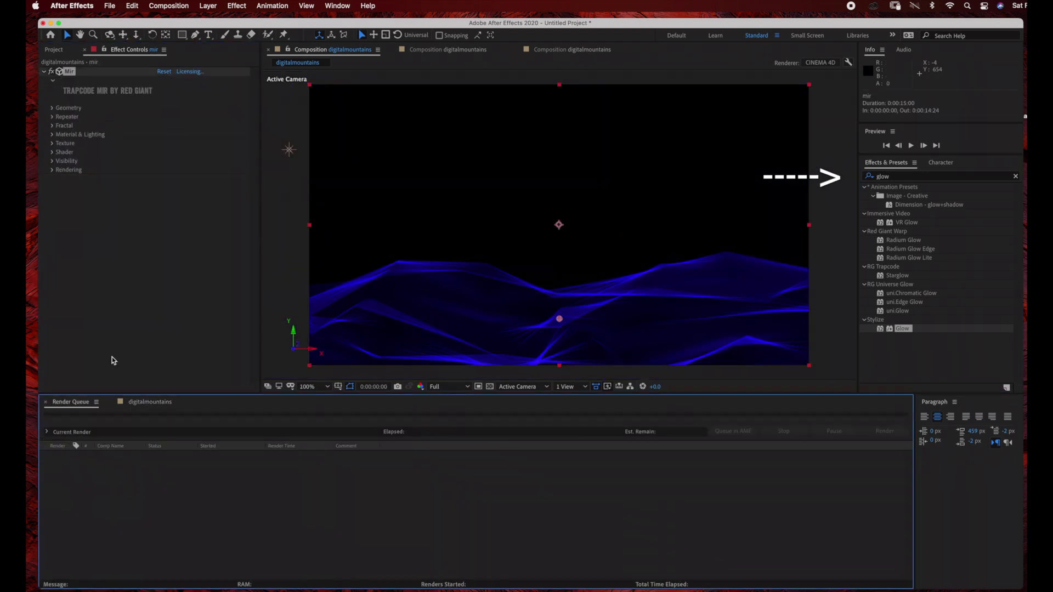
click(110, 6)
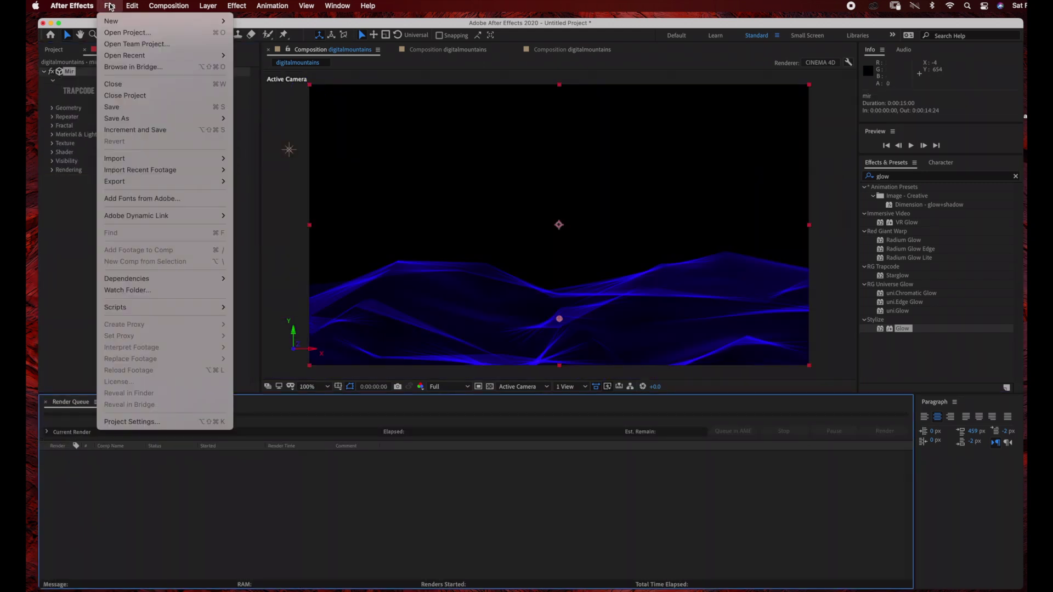
mouse_move(135, 182)
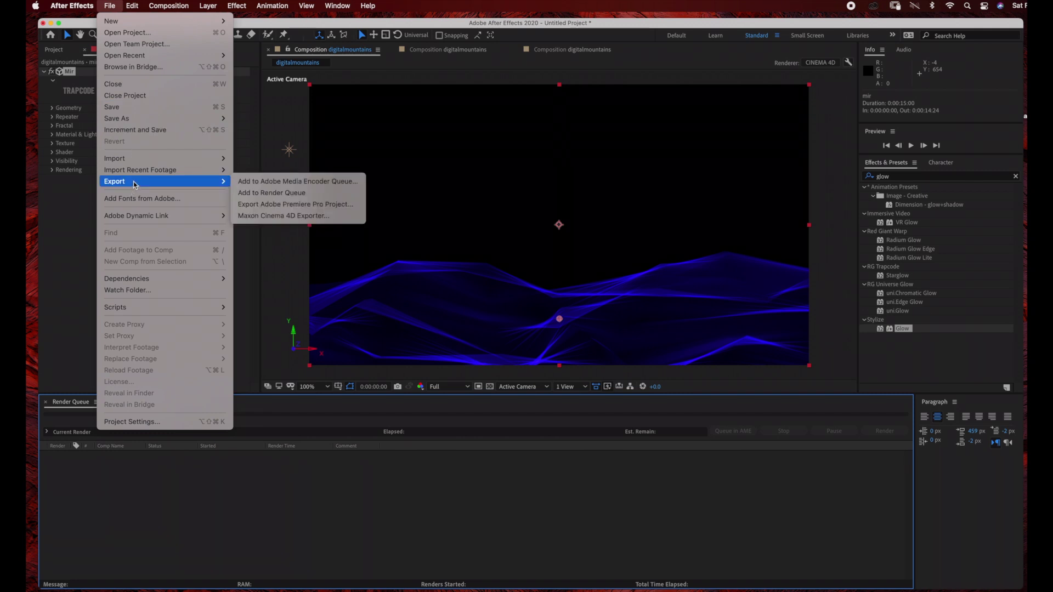
click(278, 193)
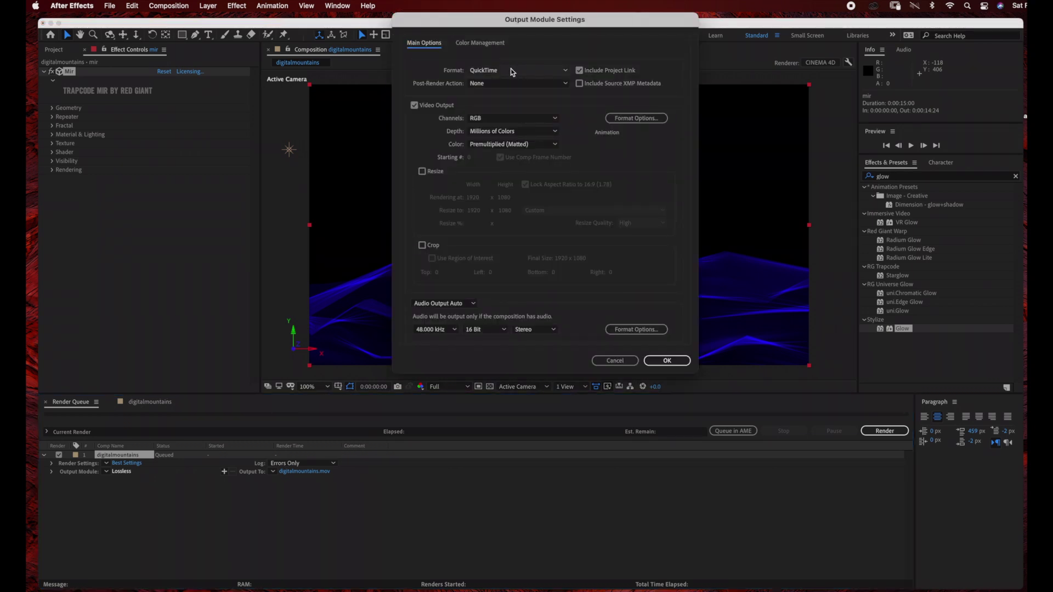
click(674, 362)
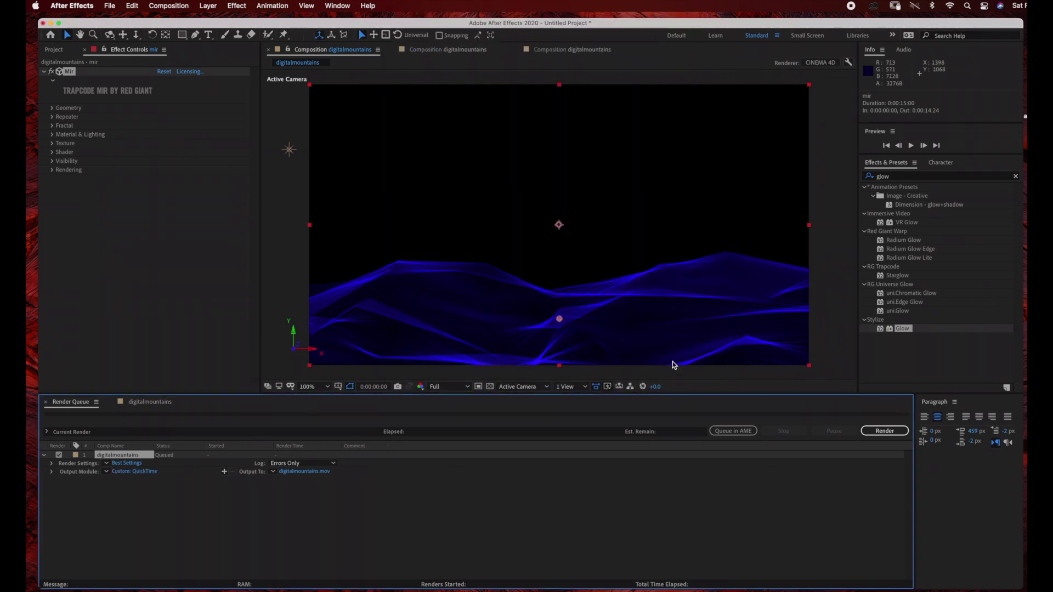
click(886, 432)
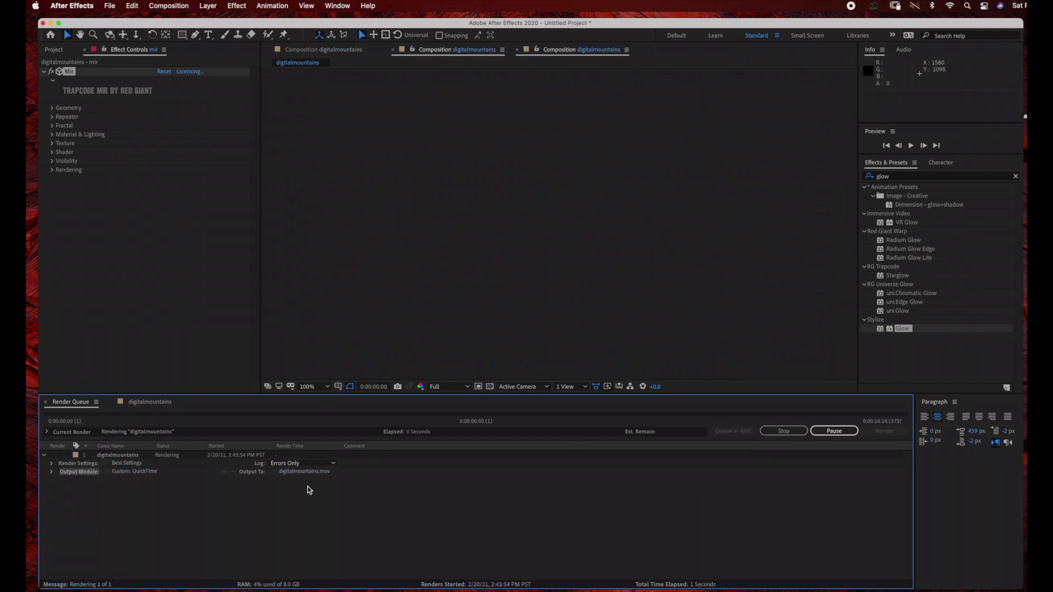